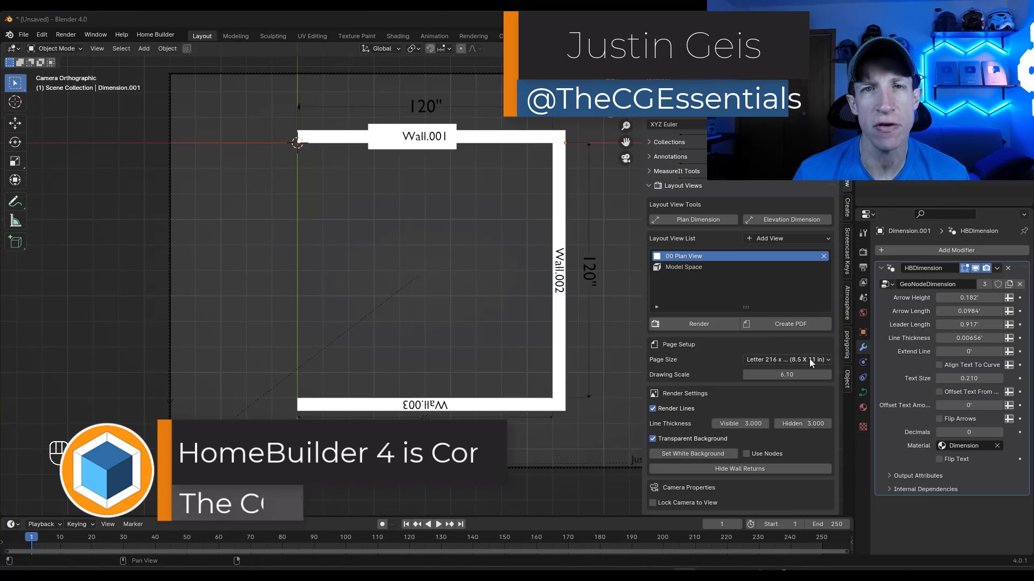
Render the 00 Plan View sheet from the Layout Views panel.
{"action": "left_click", "coordinate": [718, 324]}
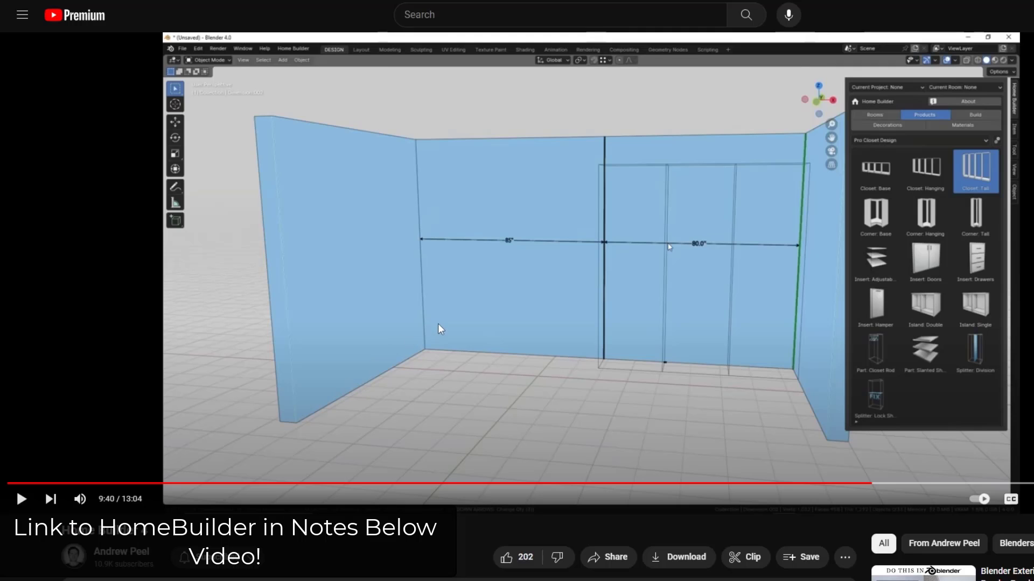
{"action": "scroll", "coordinate": [438, 319], "scroll_direction": "down", "scroll_amount": 1}
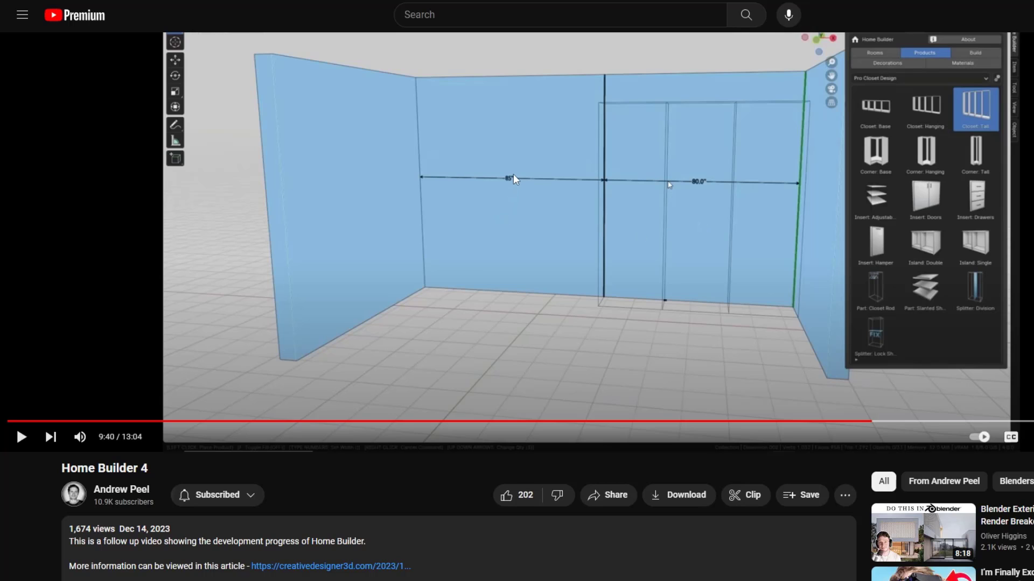
{"action": "scroll", "coordinate": [515, 173], "scroll_direction": "down", "scroll_amount": 1}
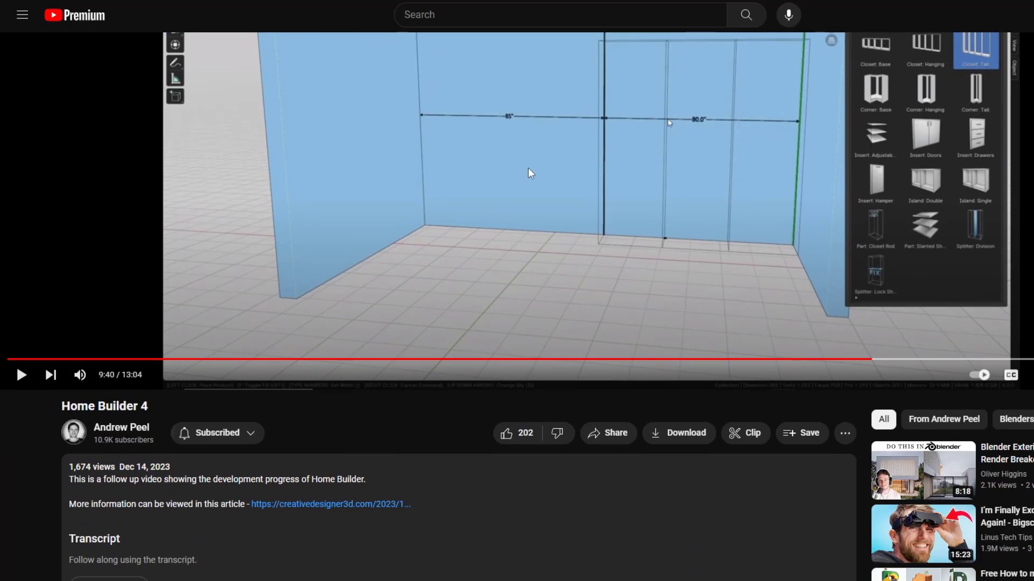
{"action": "scroll", "coordinate": [531, 168], "scroll_direction": "up", "scroll_amount": 2}
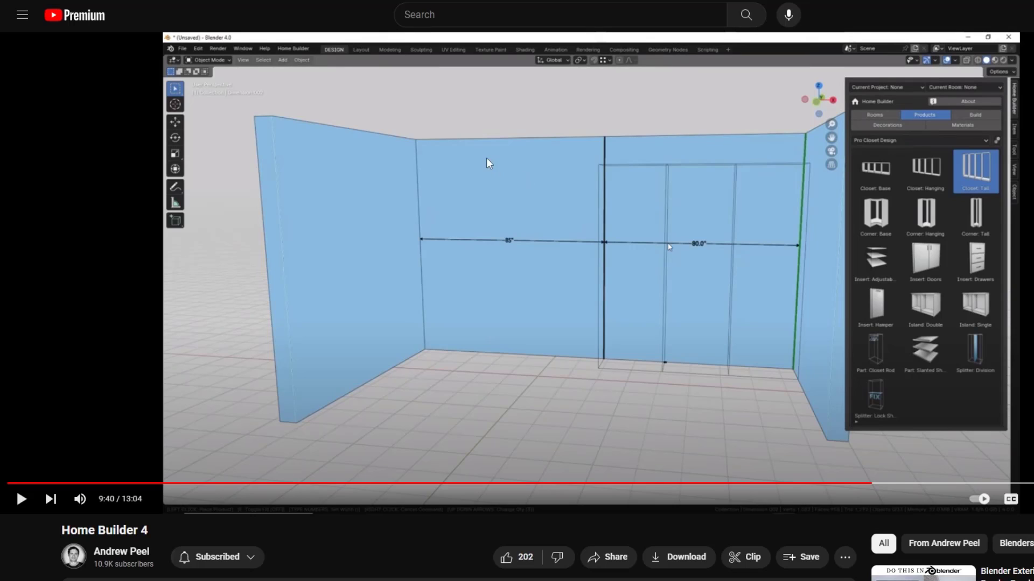
Switch to the Creative Designer Home Builder 4 tab and open the Home Builder Documentation post.
{"action": "key", "text": "ctrl+Tab"}
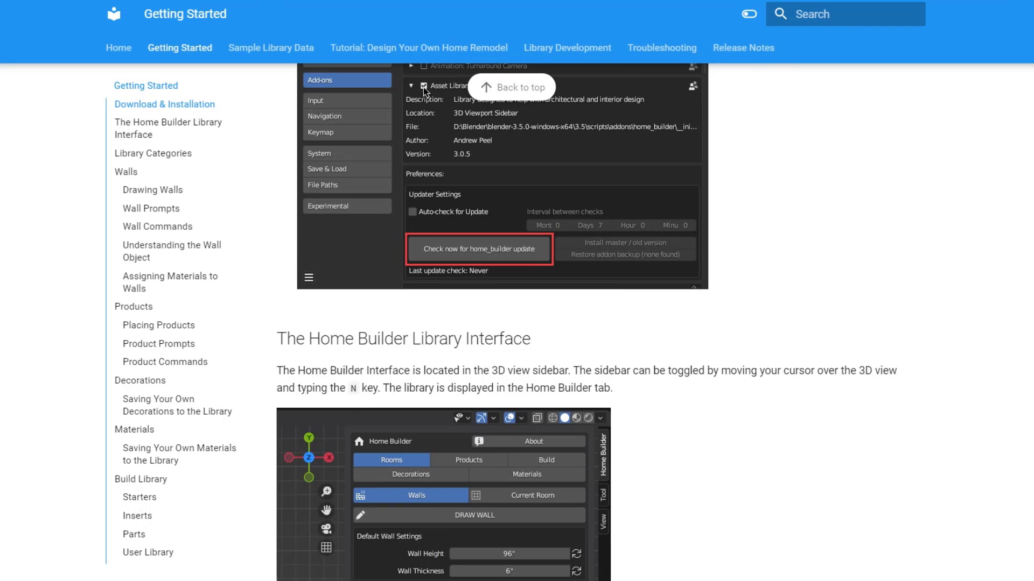
{"action": "key", "text": "ctrl+Tab"}
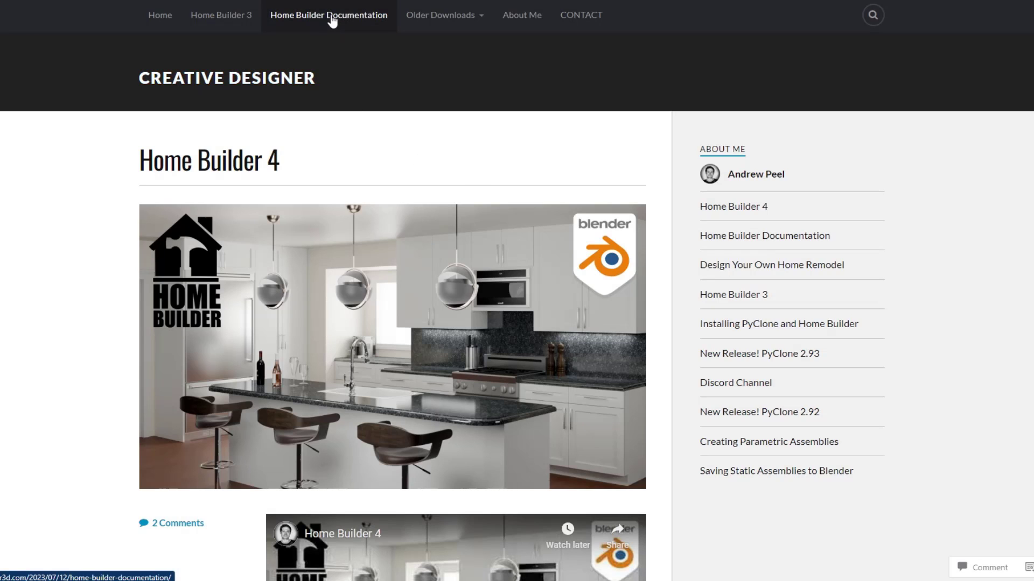
{"action": "right_click", "coordinate": [330, 22]}
{"action": "left_click", "coordinate": [330, 15]}
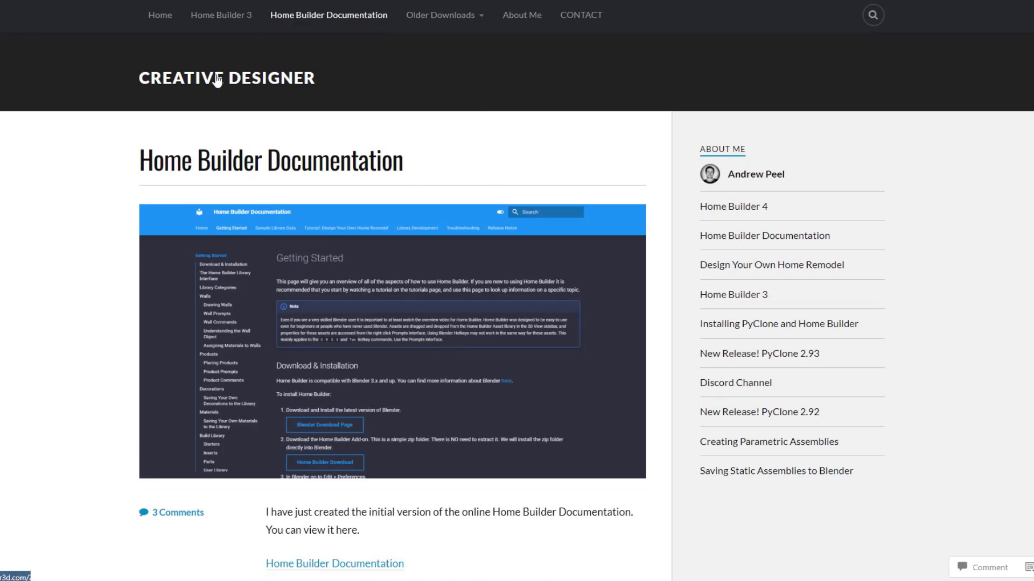
Follow the post's link to the online documentation and open its Getting Started page.
{"action": "scroll", "coordinate": [259, 247], "scroll_direction": "down", "scroll_amount": 1}
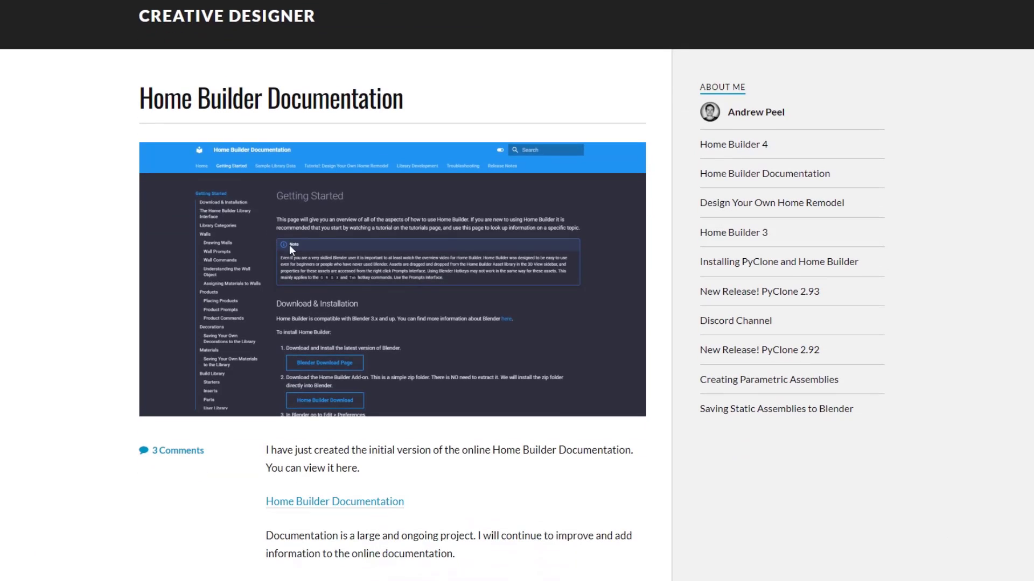
{"action": "left_click", "coordinate": [340, 502]}
{"action": "scroll", "coordinate": [430, 147], "scroll_direction": "down", "scroll_amount": 2}
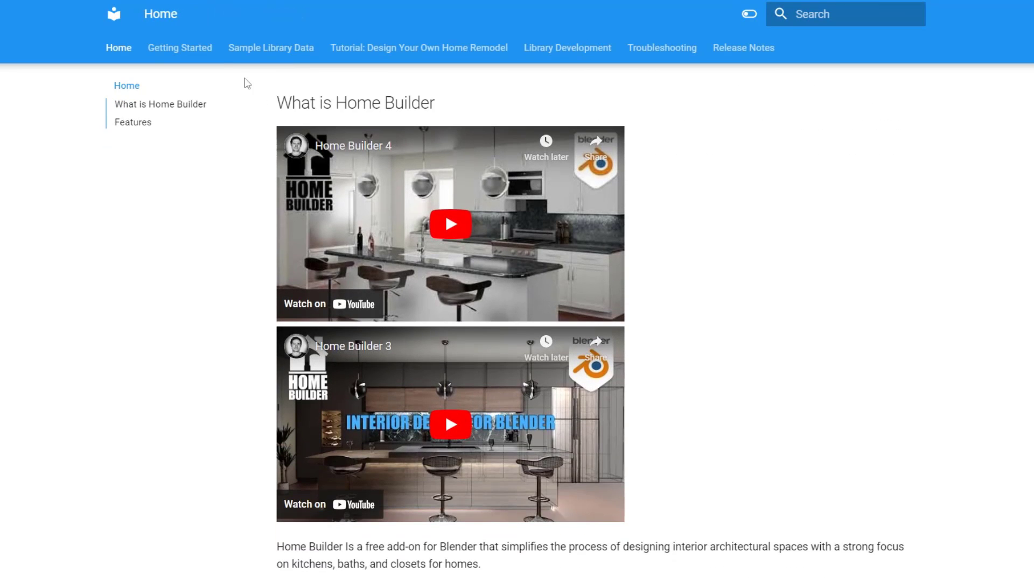
{"action": "left_click", "coordinate": [180, 48]}
{"action": "scroll", "coordinate": [416, 302], "scroll_direction": "down", "scroll_amount": 4}
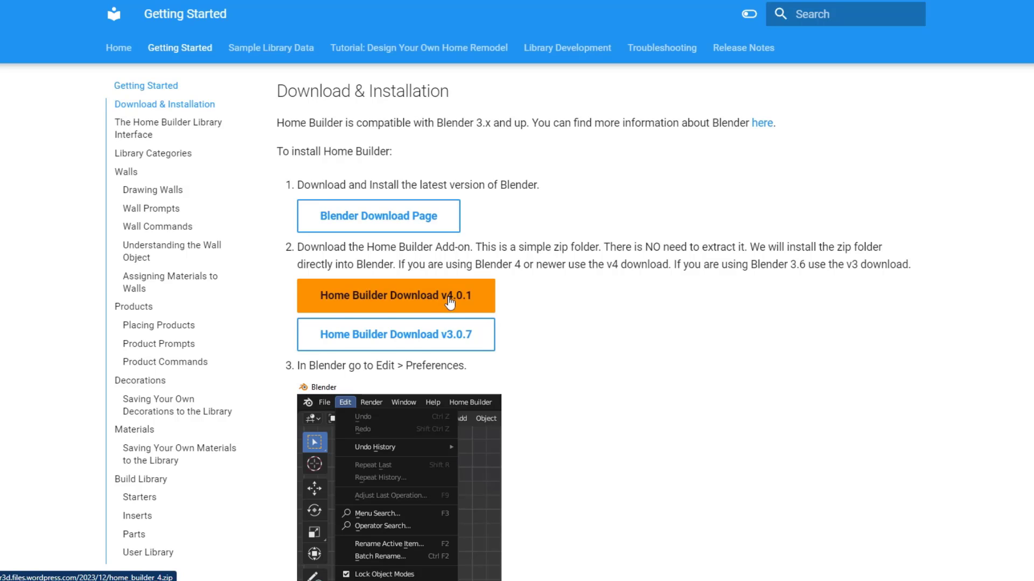
{"action": "scroll", "coordinate": [668, 271], "scroll_direction": "down", "scroll_amount": 5}
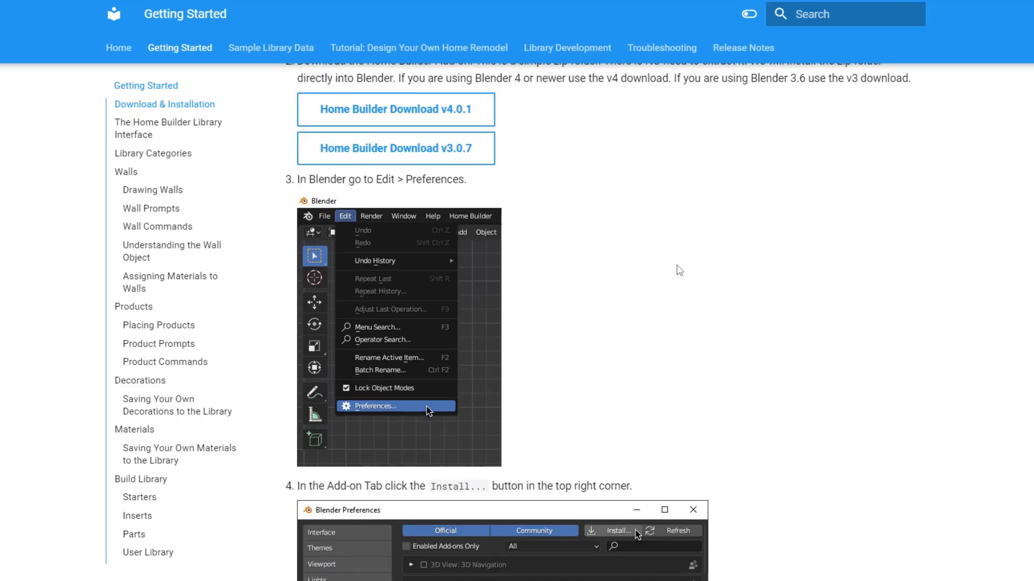
{"action": "scroll", "coordinate": [687, 270], "scroll_direction": "down", "scroll_amount": 5}
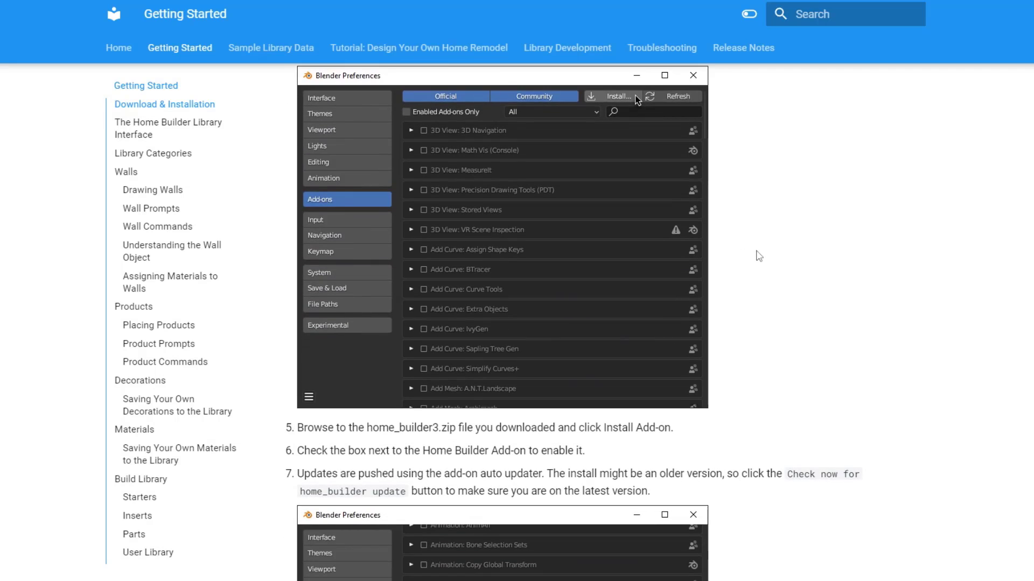
{"action": "scroll", "coordinate": [754, 253], "scroll_direction": "up", "scroll_amount": 1}
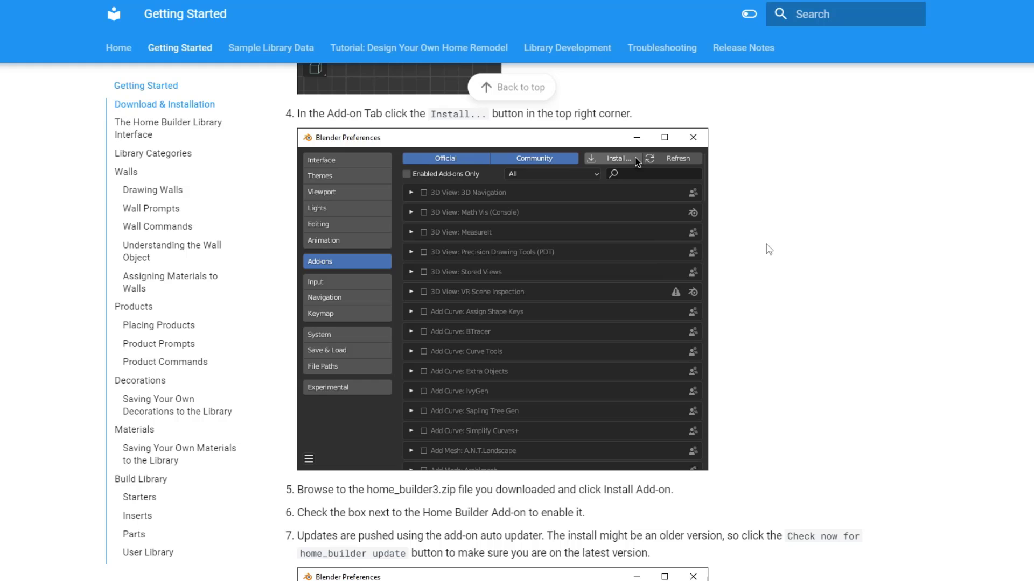
{"action": "scroll", "coordinate": [766, 249], "scroll_direction": "up", "scroll_amount": 10}
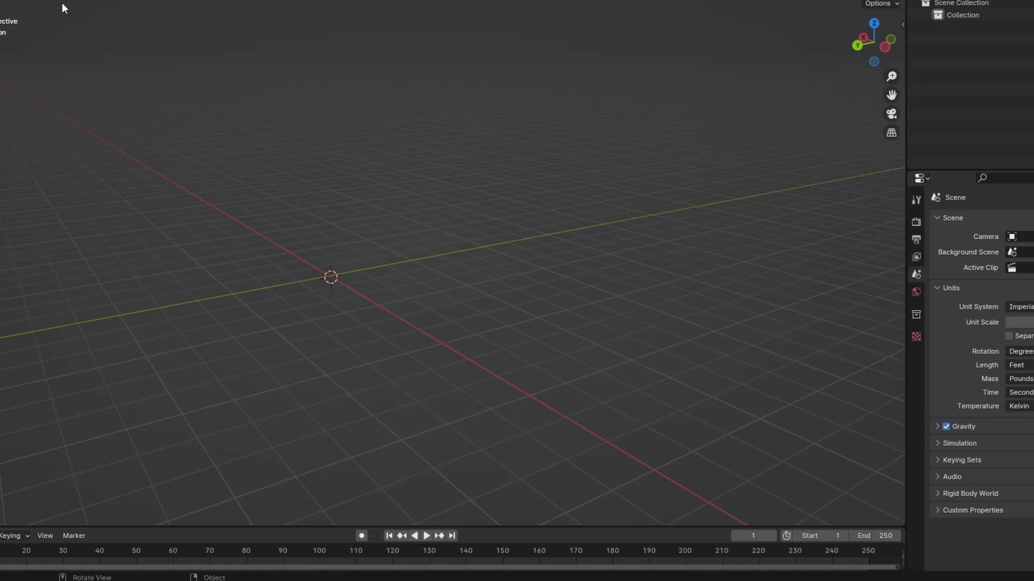
Run the update check for the Home Builder 4 add-on in Preferences, then close Preferences.
{"action": "left_click", "coordinate": [42, 33]}
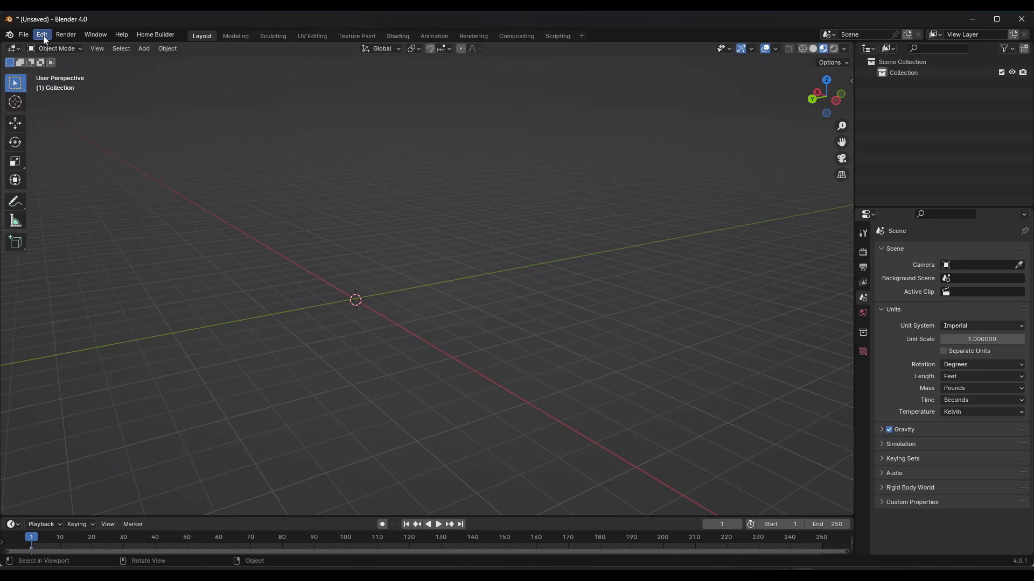
{"action": "left_click", "coordinate": [67, 175]}
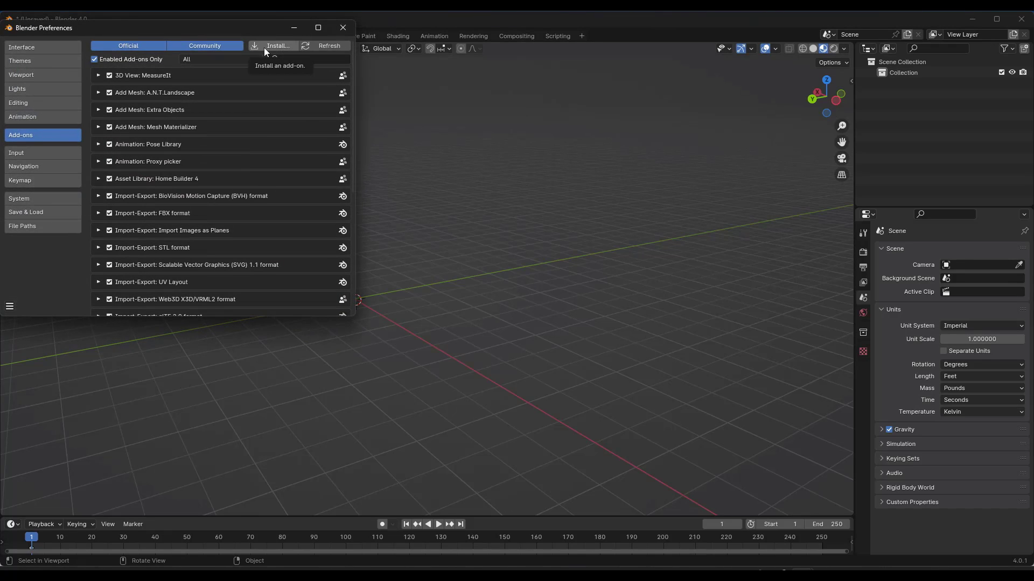
{"action": "left_click", "coordinate": [99, 178]}
{"action": "scroll", "coordinate": [150, 204], "scroll_direction": "down", "scroll_amount": 3}
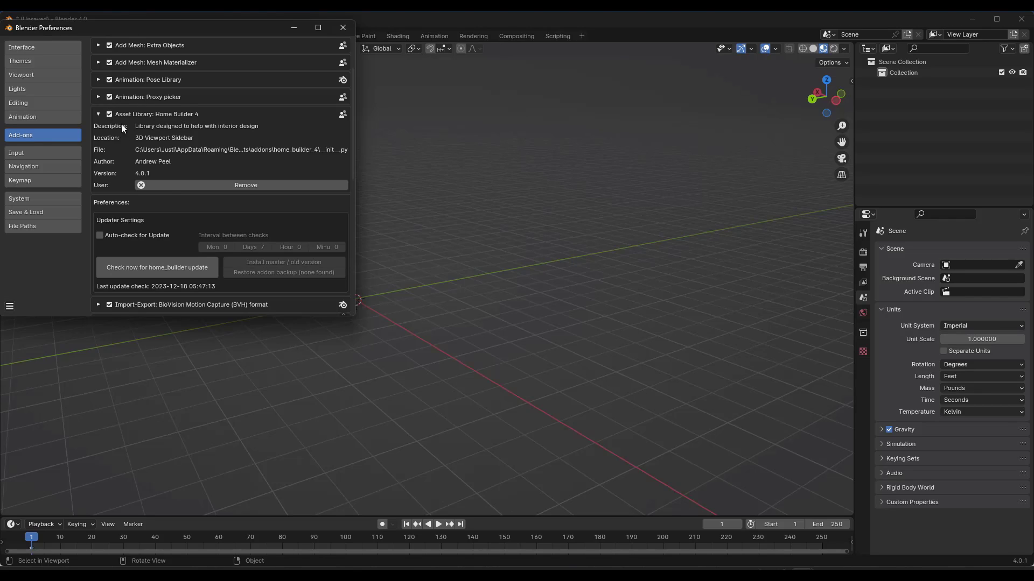
{"action": "scroll", "coordinate": [208, 239], "scroll_direction": "down", "scroll_amount": 1}
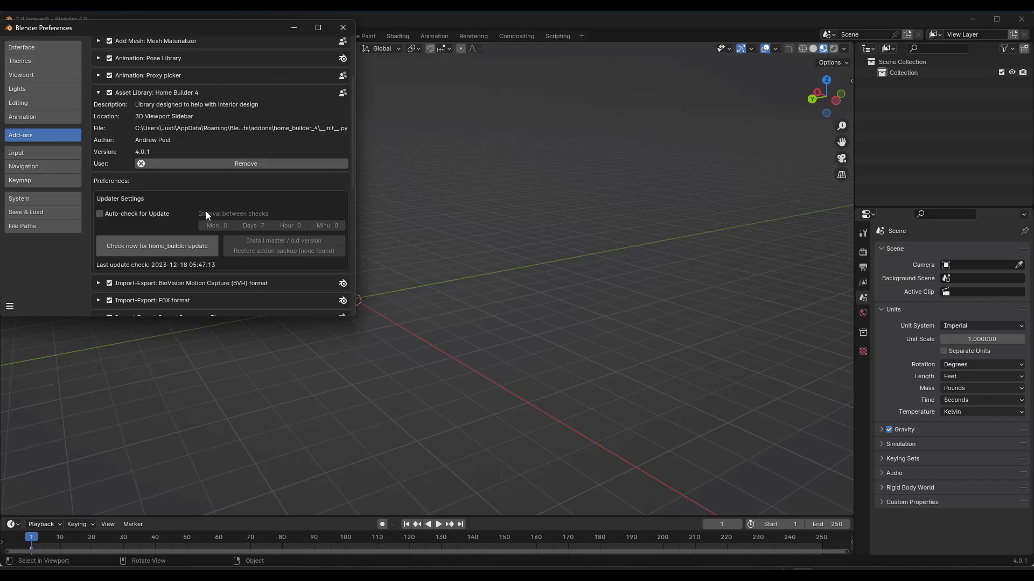
{"action": "left_click", "coordinate": [172, 246]}
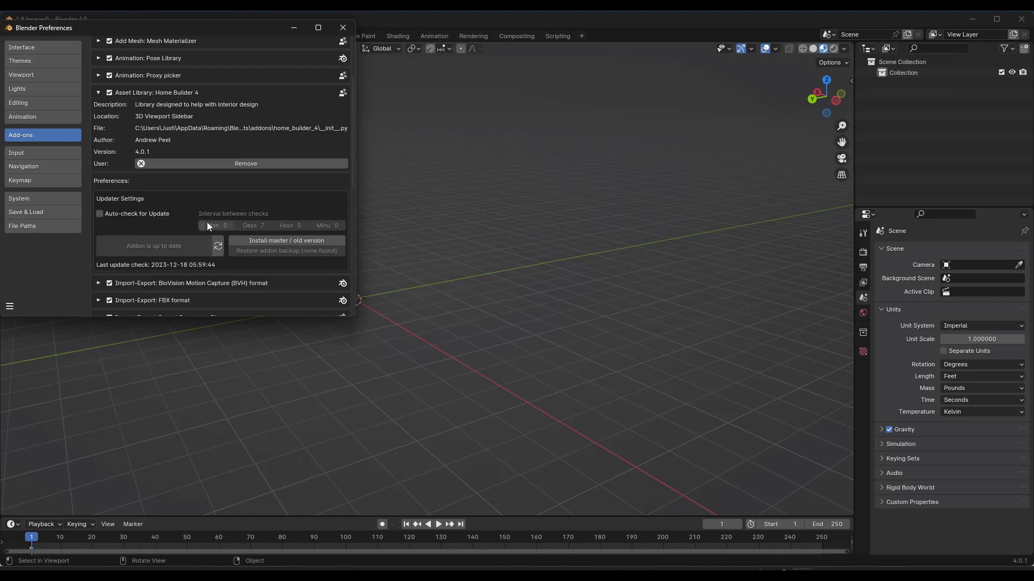
{"action": "left_click", "coordinate": [343, 27]}
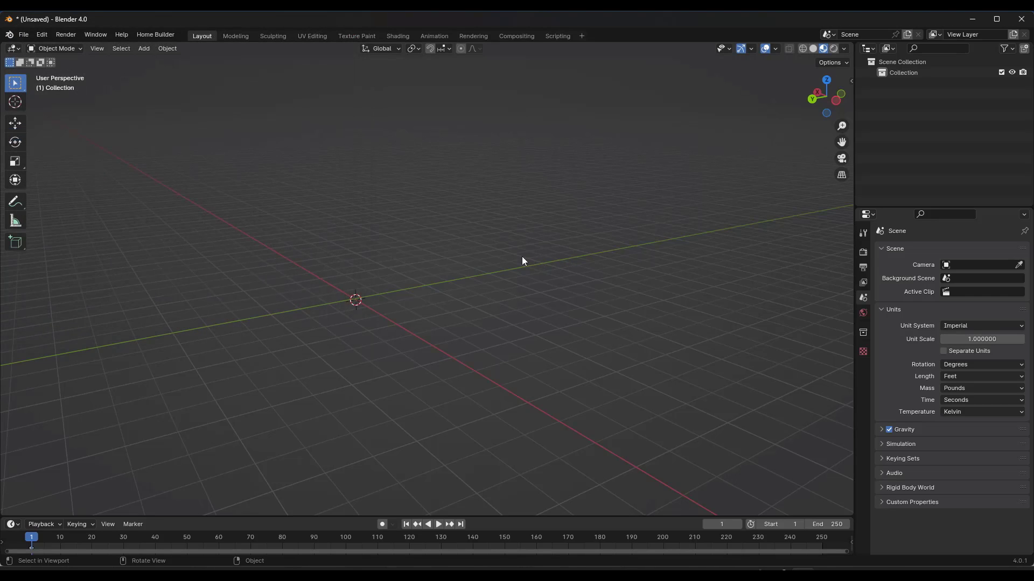
Show the Home Builder sidebar tab and switch the viewport to top orthographic view.
{"action": "key", "text": "n"}
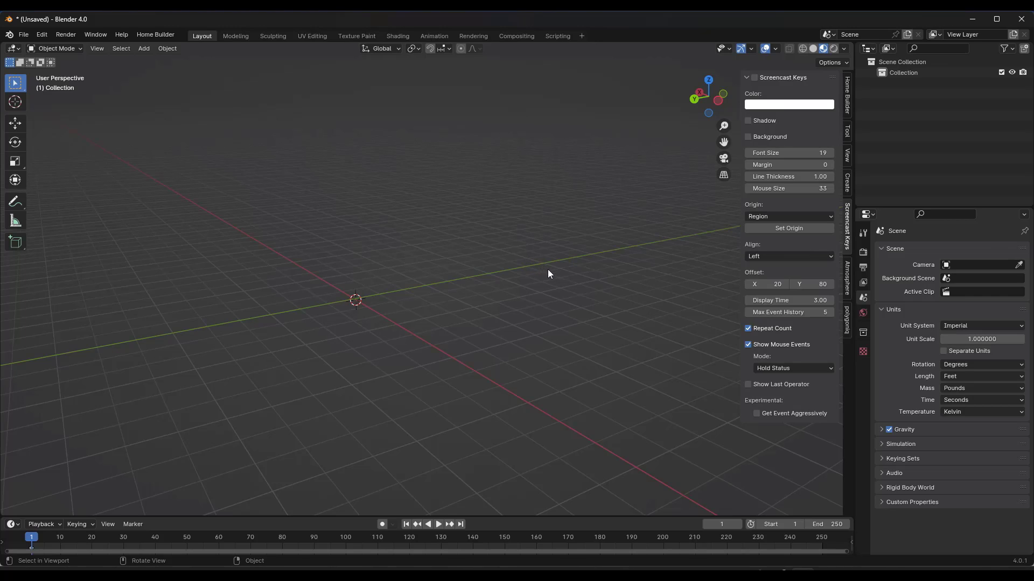
{"action": "key", "text": "n"}
{"action": "key", "text": "n"}
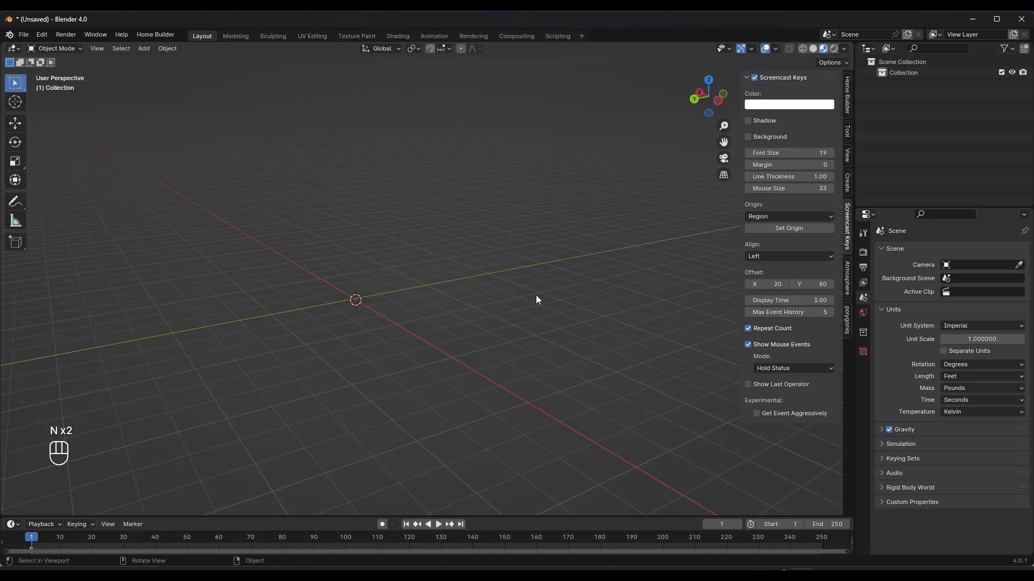
{"action": "left_click", "coordinate": [848, 96]}
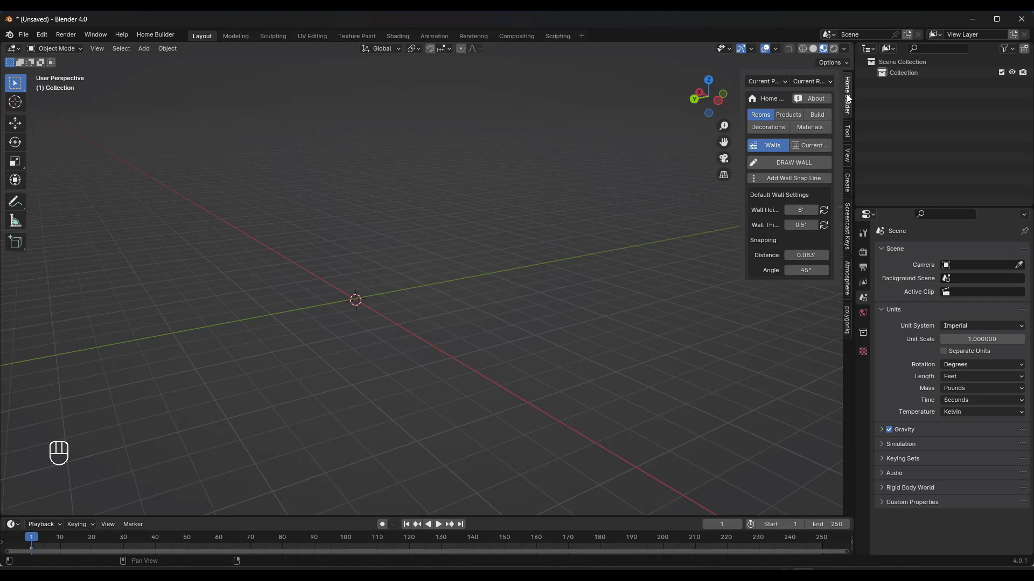
{"action": "left_click", "coordinate": [709, 80]}
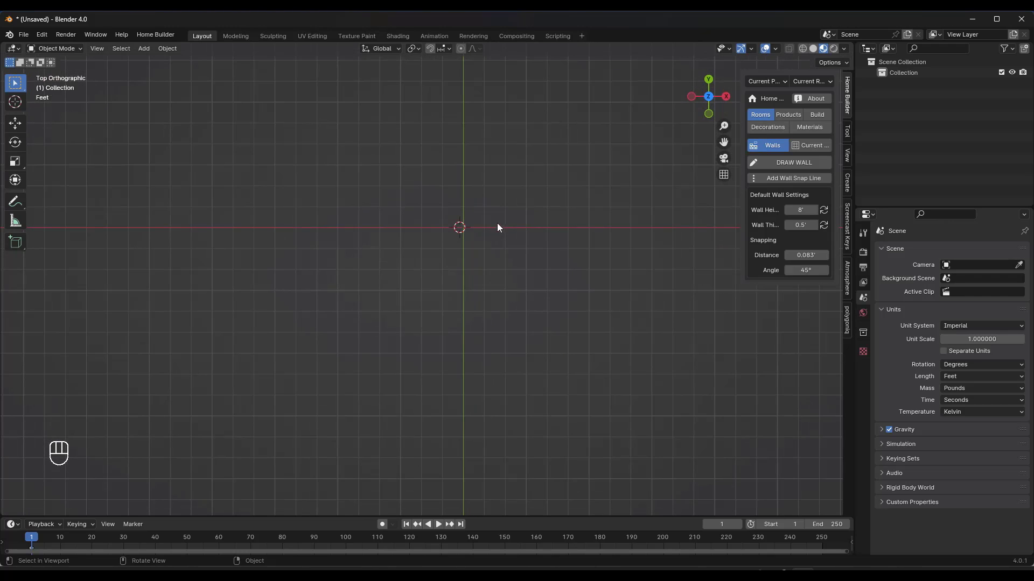
Start a new wall at the origin and tilt the view into perspective.
{"action": "left_click", "coordinate": [777, 164]}
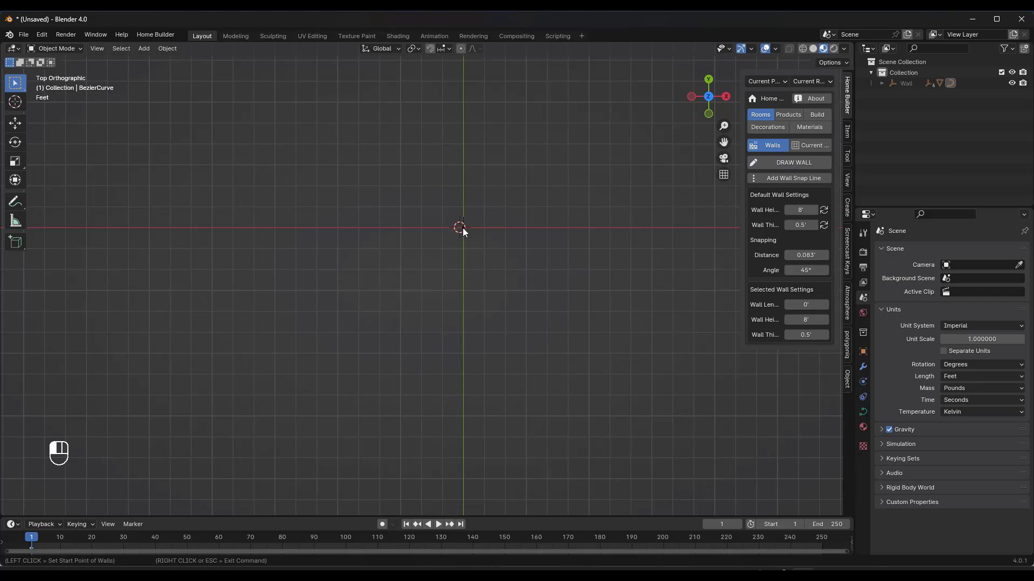
{"action": "scroll", "coordinate": [463, 228], "scroll_direction": "up", "scroll_amount": 8}
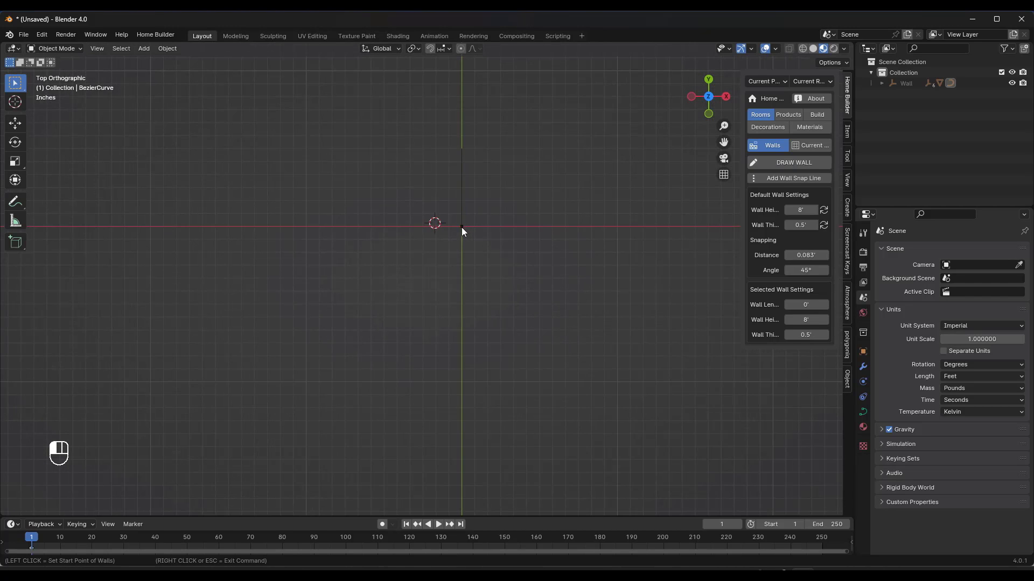
{"action": "left_click", "coordinate": [461, 227]}
{"action": "scroll", "coordinate": [521, 225], "scroll_direction": "down", "scroll_amount": 6}
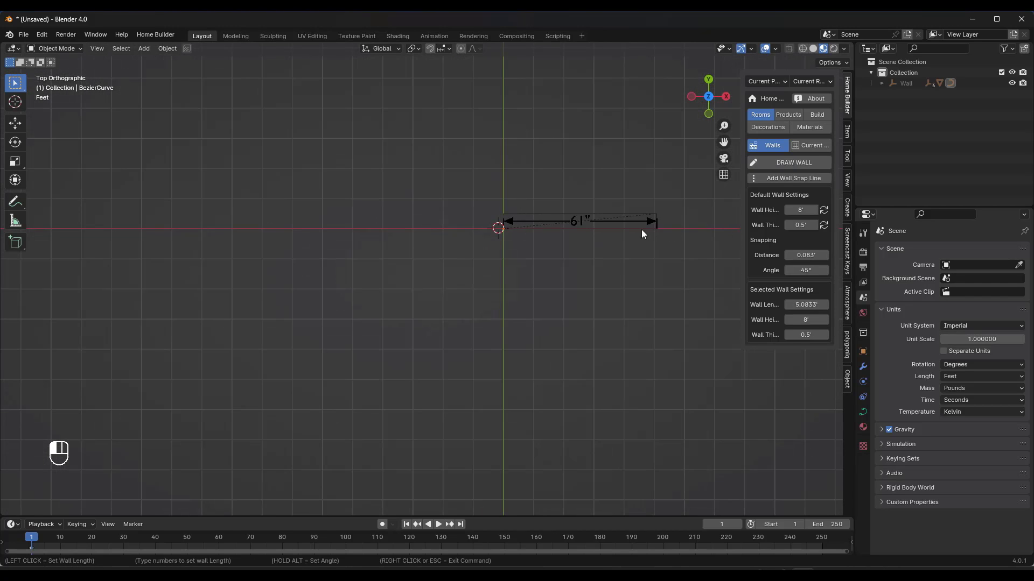
{"action": "middle_click_drag", "start_coordinate": [662, 229], "coordinate": [390, 231], "text": "shift"}
{"action": "scroll", "coordinate": [395, 227], "scroll_direction": "down", "scroll_amount": 3}
{"action": "scroll", "coordinate": [399, 228], "scroll_direction": "up", "scroll_amount": 4}
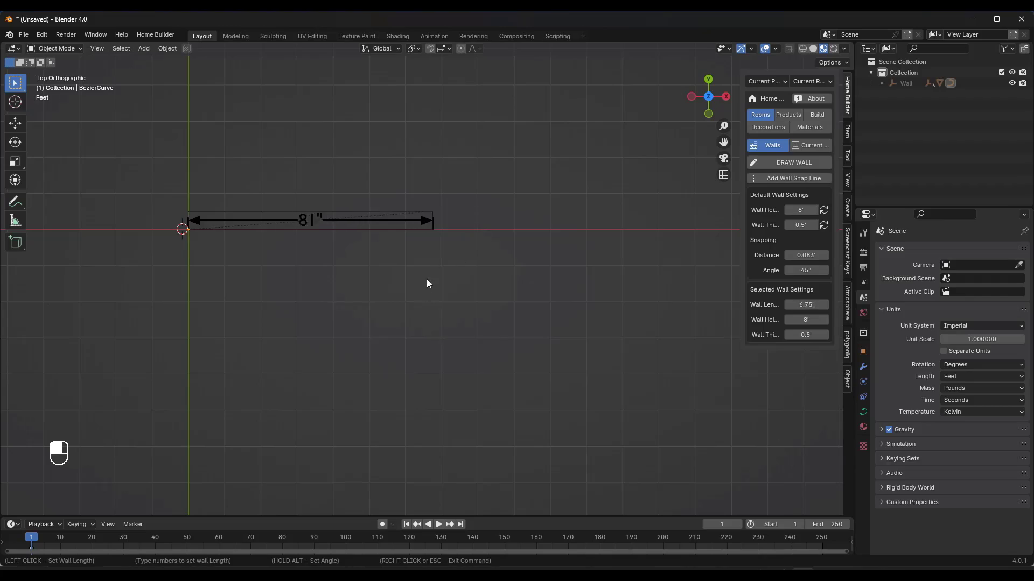
{"action": "middle_click_drag", "start_coordinate": [425, 294], "coordinate": [472, 261]}
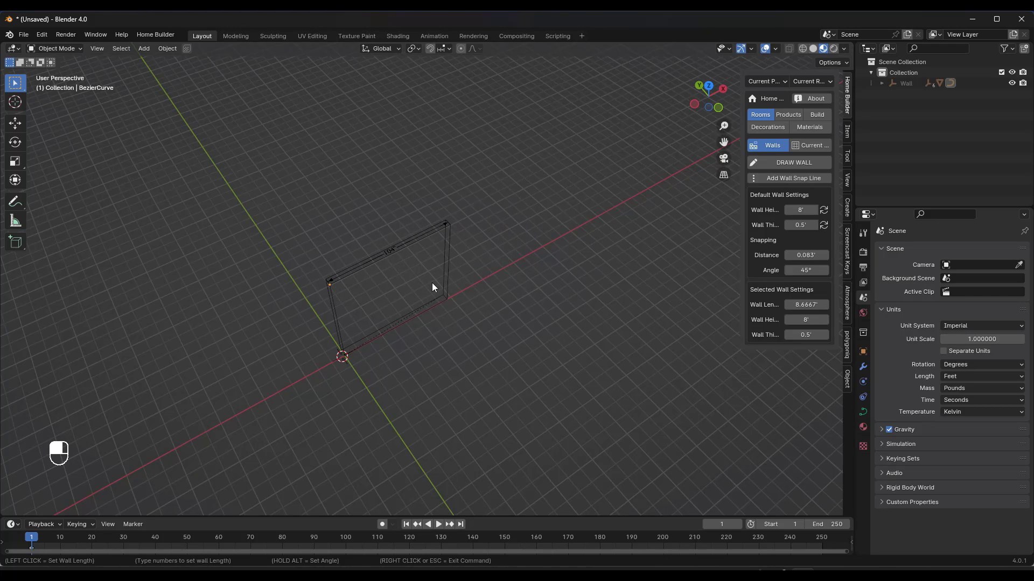
Enter two 10-foot walls, then place the third wall by clicking.
{"action": "type", "text": "10"}
{"action": "key", "text": "Return"}
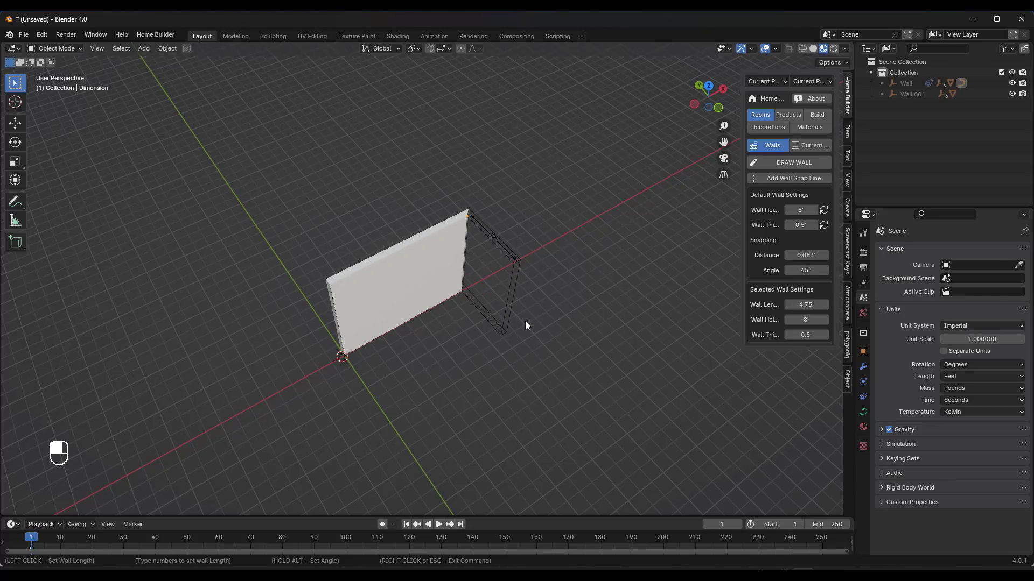
{"action": "type", "text": "10"}
{"action": "key", "text": "Return"}
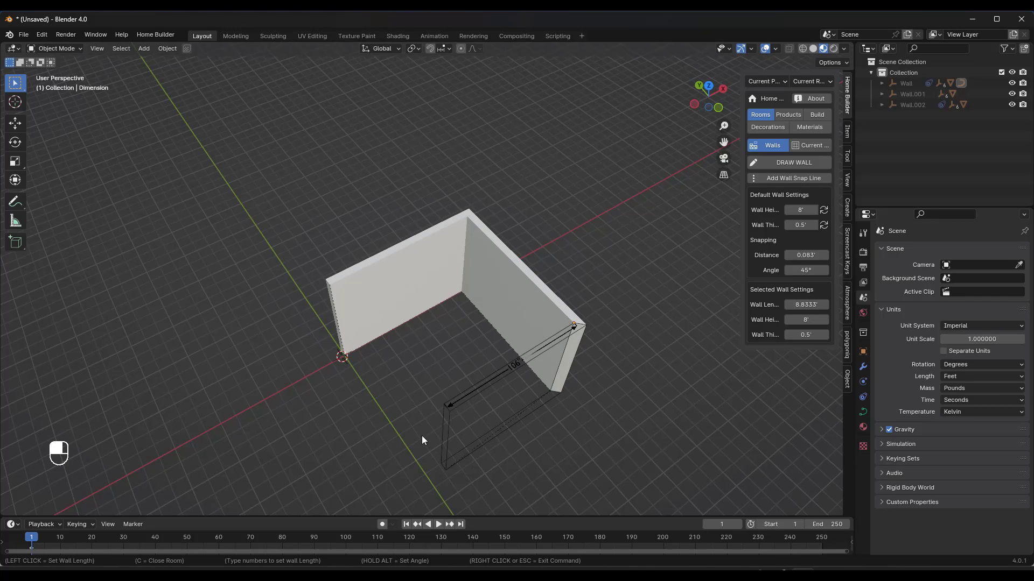
{"action": "scroll", "coordinate": [429, 478], "scroll_direction": "up", "scroll_amount": 6}
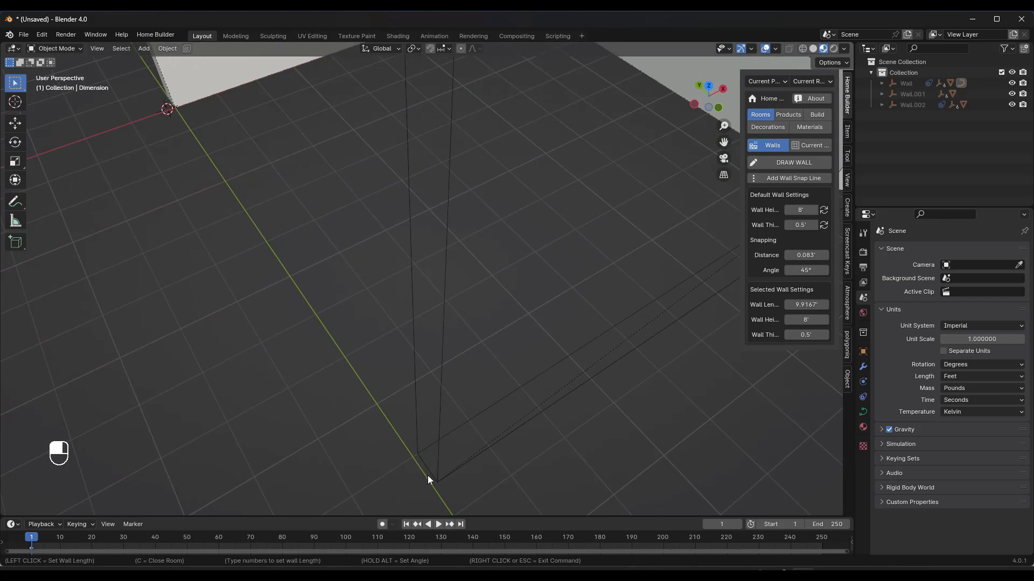
{"action": "left_click", "coordinate": [424, 476]}
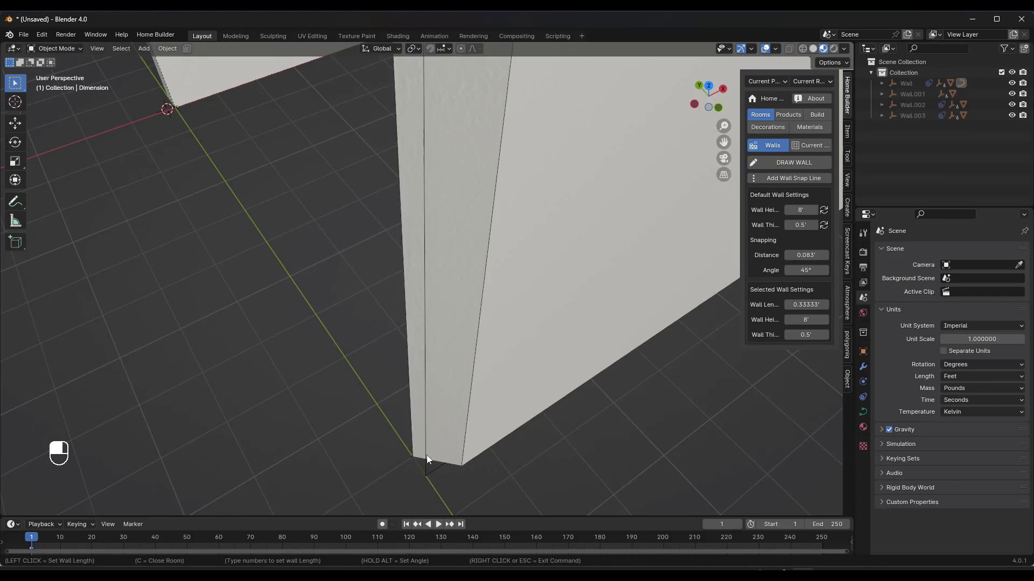
{"action": "scroll", "coordinate": [427, 454], "scroll_direction": "down", "scroll_amount": 6}
{"action": "middle_click_drag", "start_coordinate": [428, 447], "coordinate": [460, 409]}
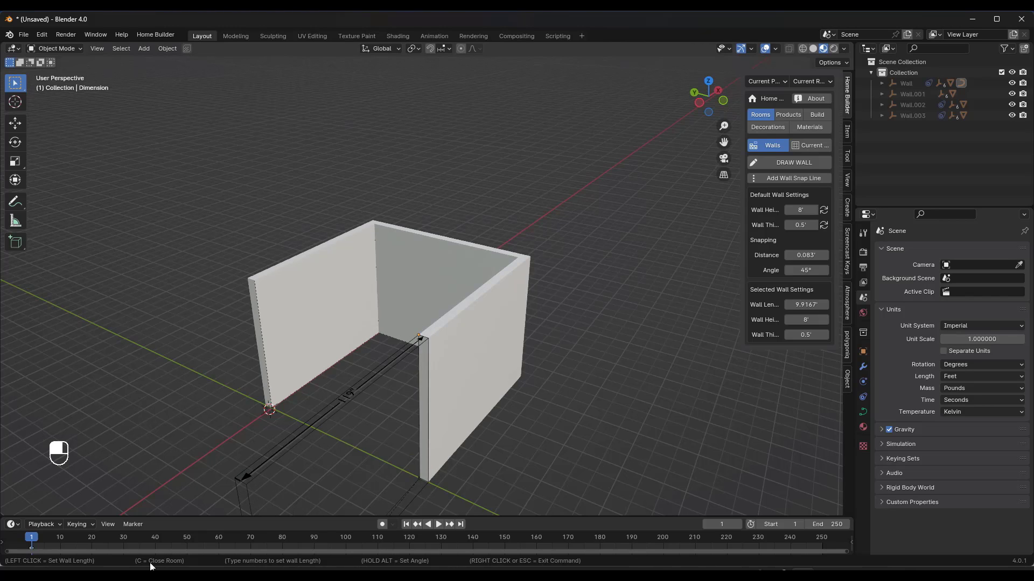
{"action": "scroll", "coordinate": [377, 401], "scroll_direction": "down", "scroll_amount": 3}
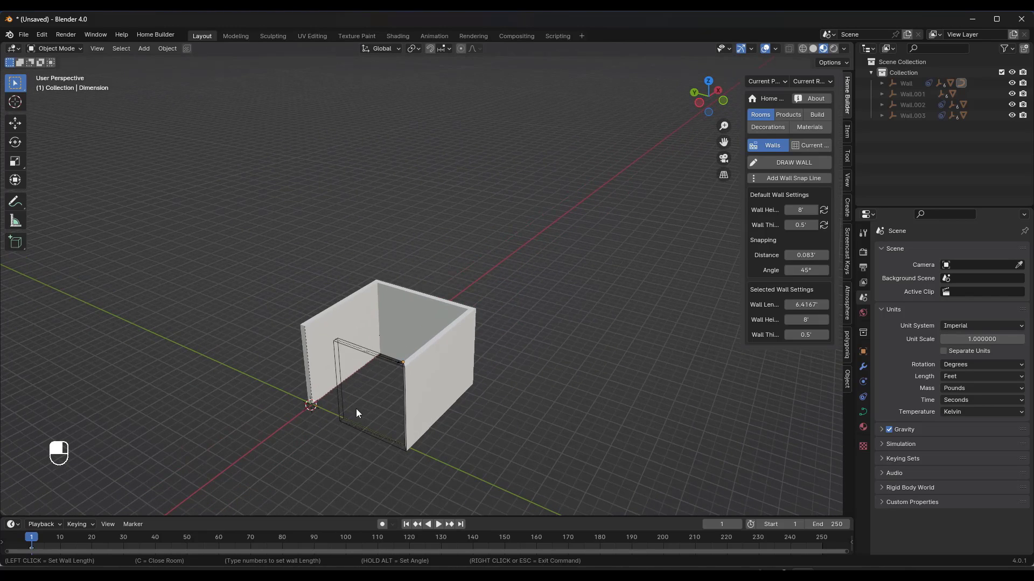
Cancel the in-progress fourth wall and select the back wall.
{"action": "right_click", "coordinate": [357, 408]}
{"action": "mouse_move", "coordinate": [357, 399]}
{"action": "middle_mouse_down"}
{"action": "mouse_move", "coordinate": [467, 374]}
{"action": "mouse_move", "coordinate": [347, 380]}
{"action": "mouse_move", "coordinate": [453, 376]}
{"action": "mouse_move", "coordinate": [403, 370]}
{"action": "middle_mouse_up"}
{"action": "left_click", "coordinate": [416, 315]}
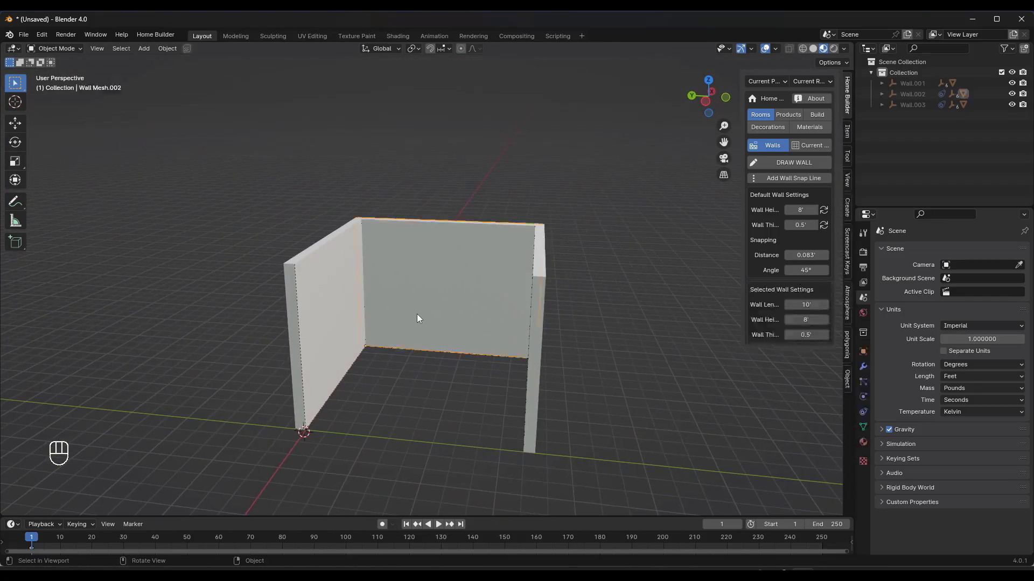
{"action": "middle_click_drag", "start_coordinate": [447, 338], "coordinate": [467, 330]}
Select all three walls, collect them into the current room, and add a floor.
{"action": "key", "text": "a"}
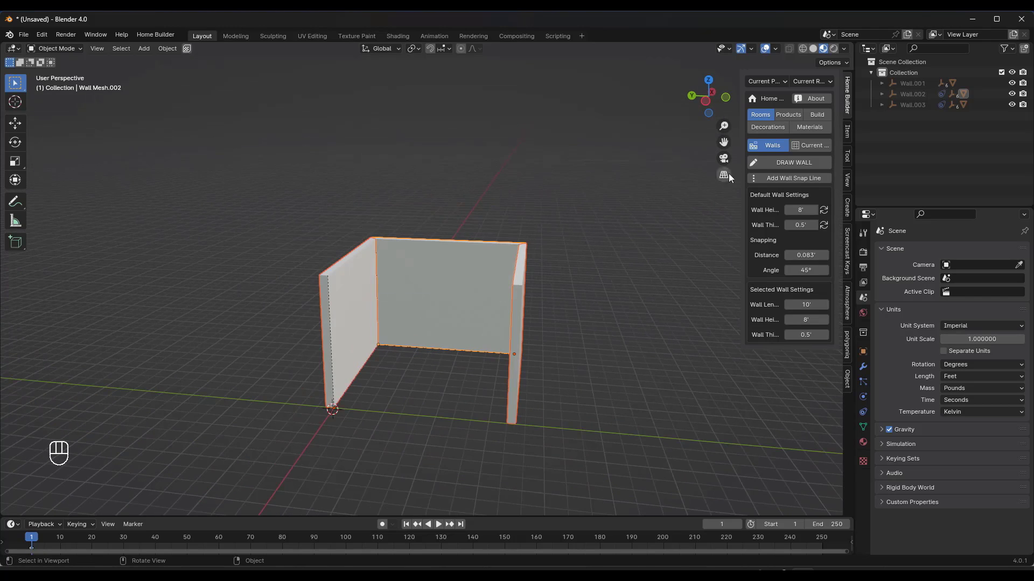
{"action": "left_click_drag", "start_coordinate": [735, 172], "coordinate": [642, 171]}
{"action": "left_click", "coordinate": [776, 143]}
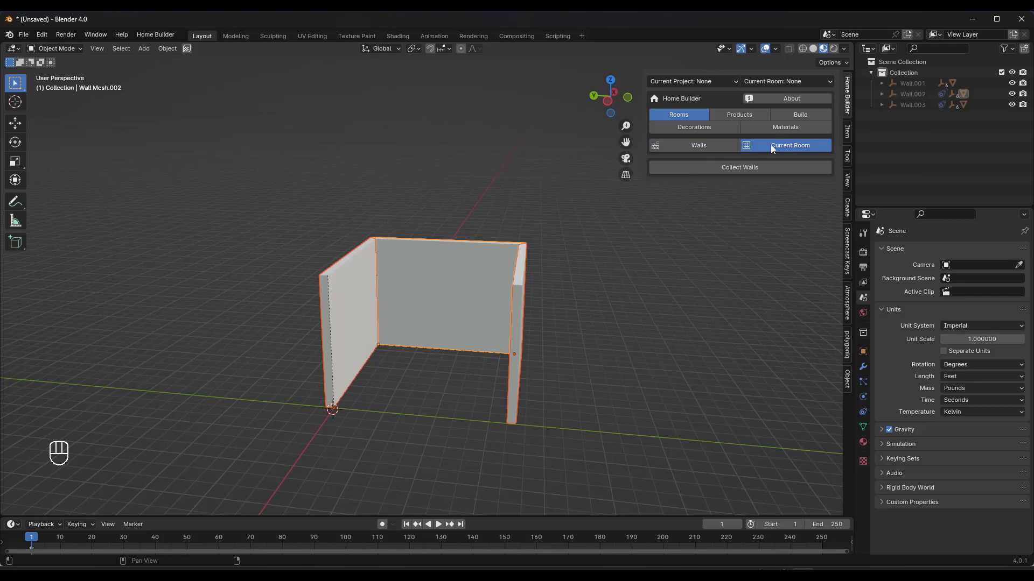
{"action": "left_click", "coordinate": [748, 169]}
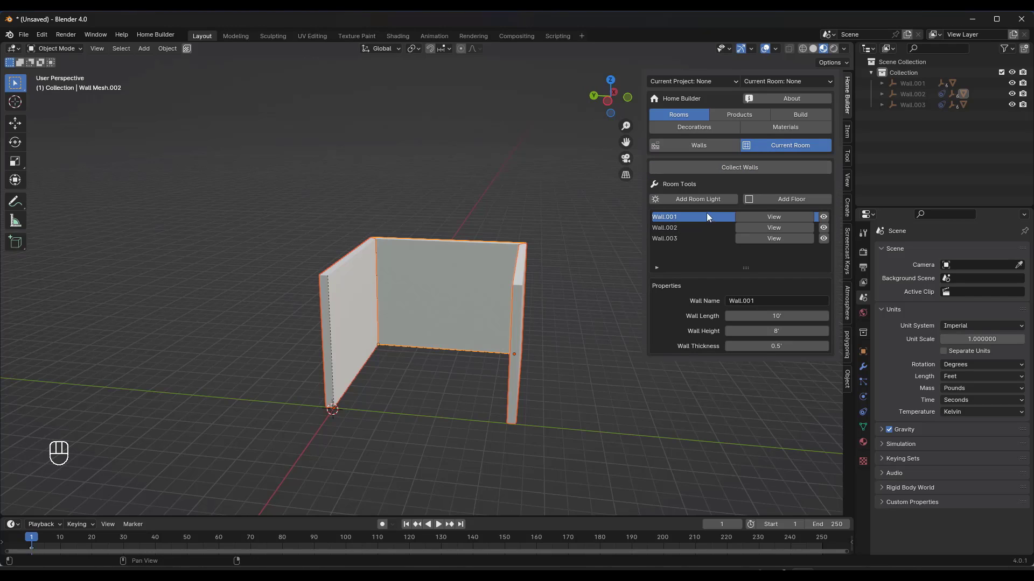
{"action": "left_click", "coordinate": [780, 200]}
{"action": "scroll", "coordinate": [476, 348], "scroll_direction": "up", "scroll_amount": 3}
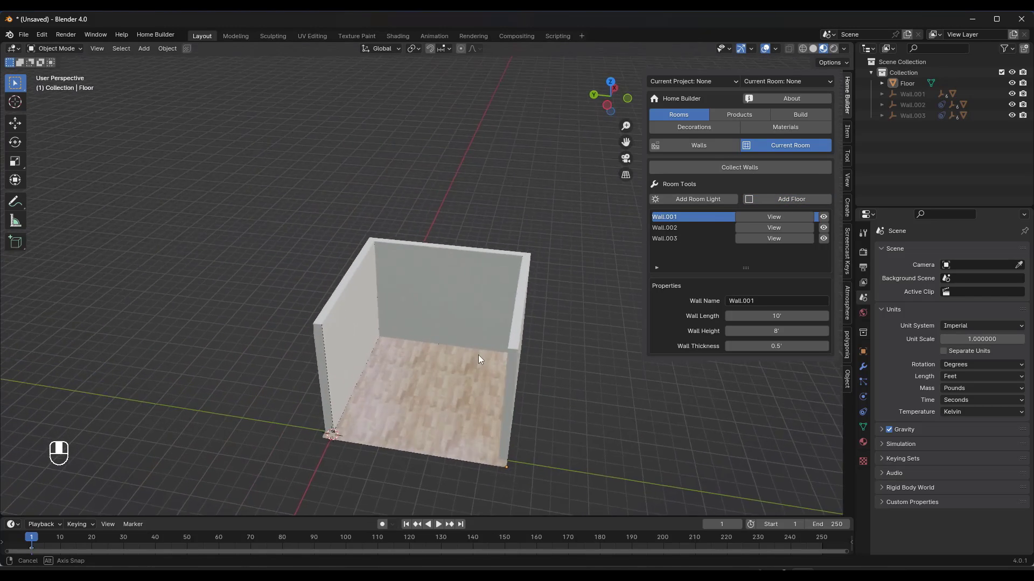
{"action": "middle_click_drag", "start_coordinate": [393, 389], "coordinate": [406, 209]}
Set Length to 10 in the back wall's Wall Prompts.
{"action": "left_click", "coordinate": [406, 209]}
{"action": "right_click", "coordinate": [406, 209]}
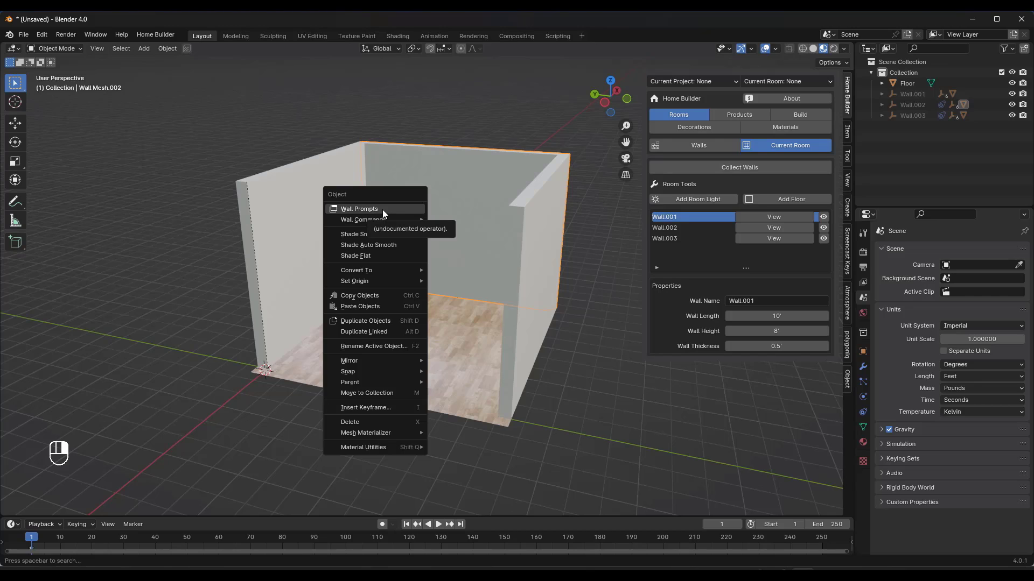
{"action": "left_click", "coordinate": [383, 209]}
{"action": "left_click_drag", "start_coordinate": [382, 209], "coordinate": [629, 271]}
{"action": "left_click", "coordinate": [623, 271]}
{"action": "type", "text": "10"}
{"action": "key", "text": "Return"}
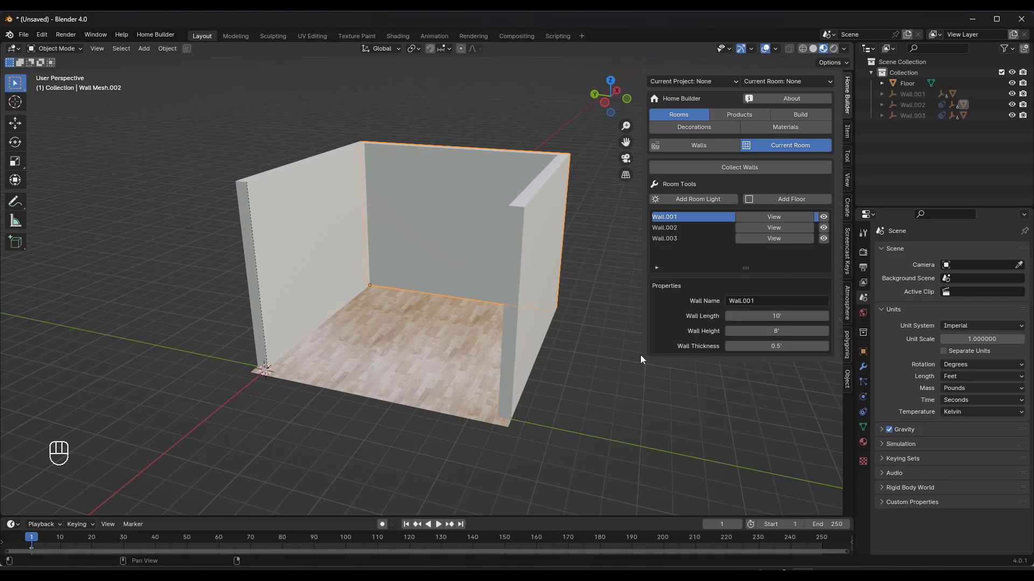
{"action": "middle_click_drag", "start_coordinate": [601, 347], "coordinate": [444, 295]}
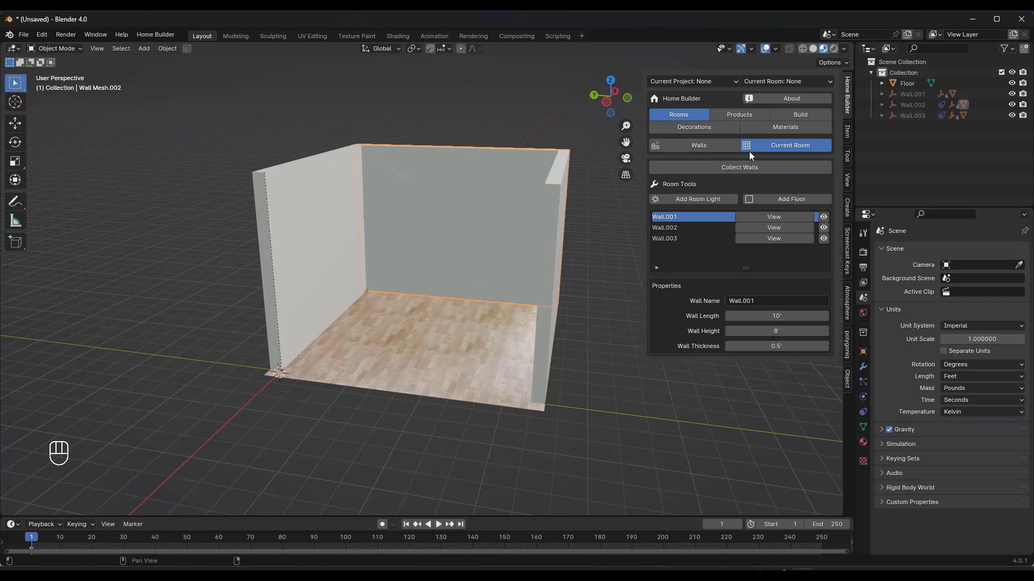
Pick Door Single from the Doors and Windows product category and move toward the left wall.
{"action": "left_click", "coordinate": [743, 115]}
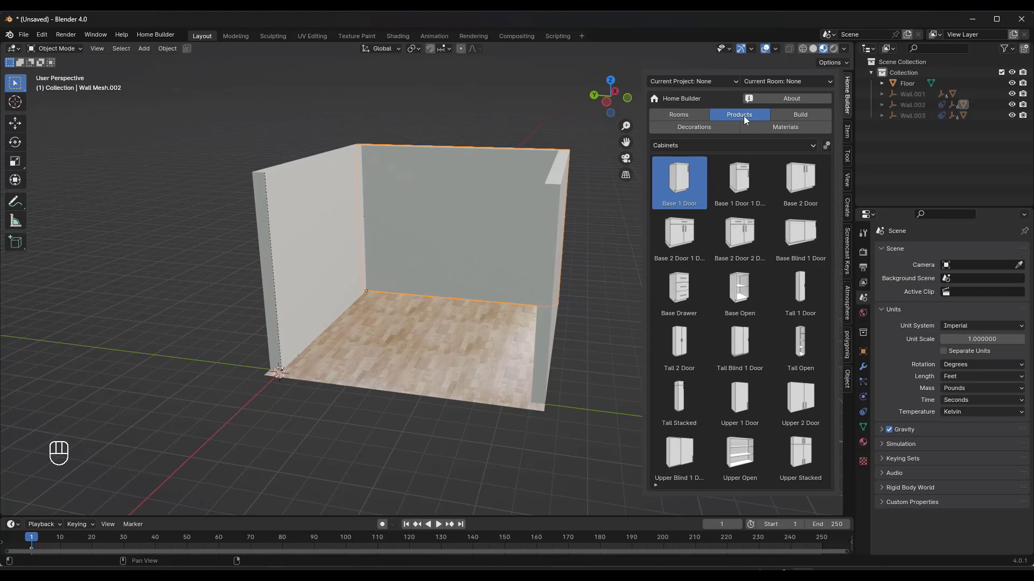
{"action": "left_click", "coordinate": [716, 146]}
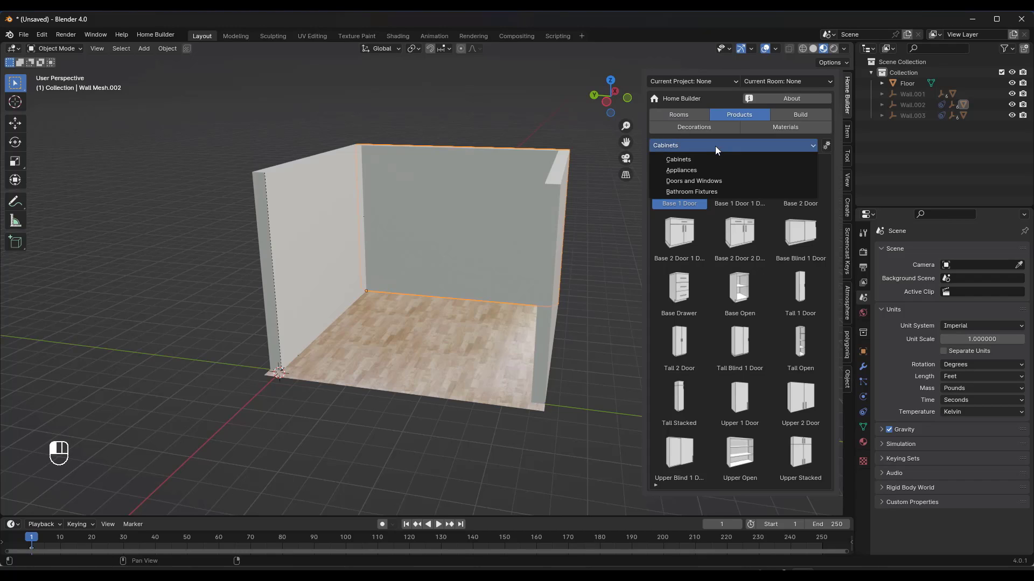
{"action": "left_click", "coordinate": [690, 179]}
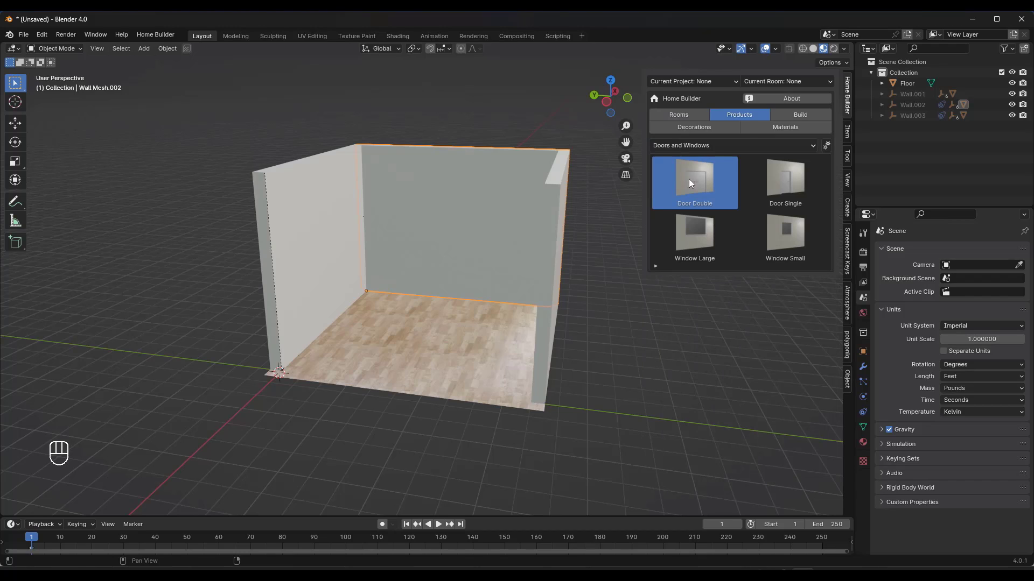
{"action": "left_click", "coordinate": [774, 189]}
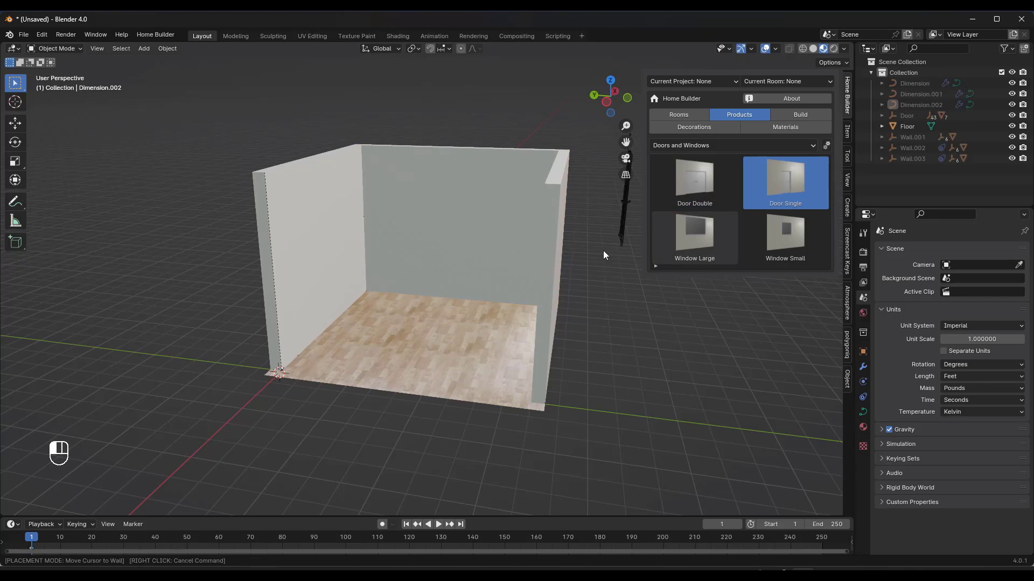
{"action": "scroll", "coordinate": [312, 306], "scroll_direction": "up", "scroll_amount": 3}
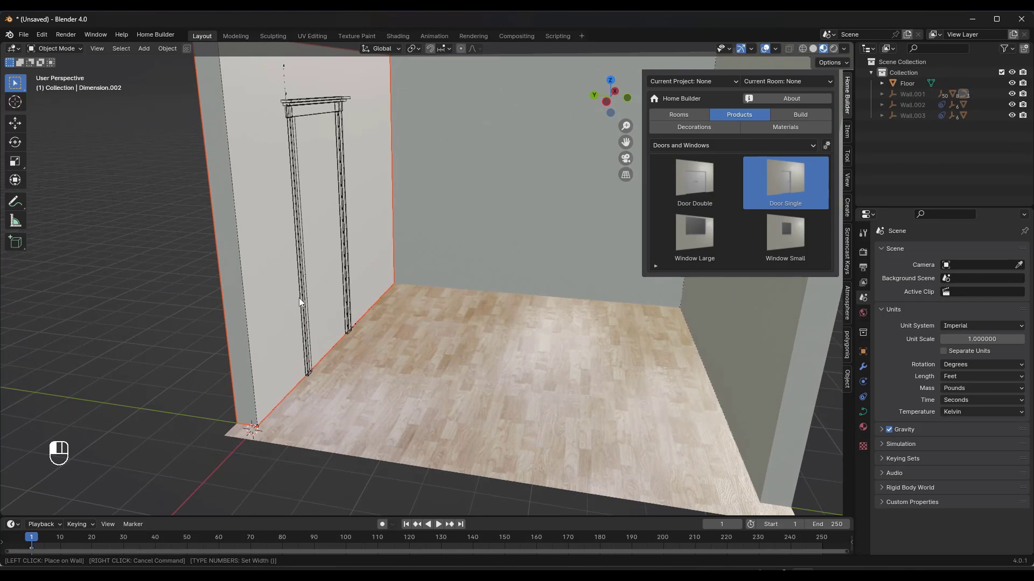
{"action": "middle_click_drag", "start_coordinate": [306, 248], "coordinate": [341, 343], "text": "shift"}
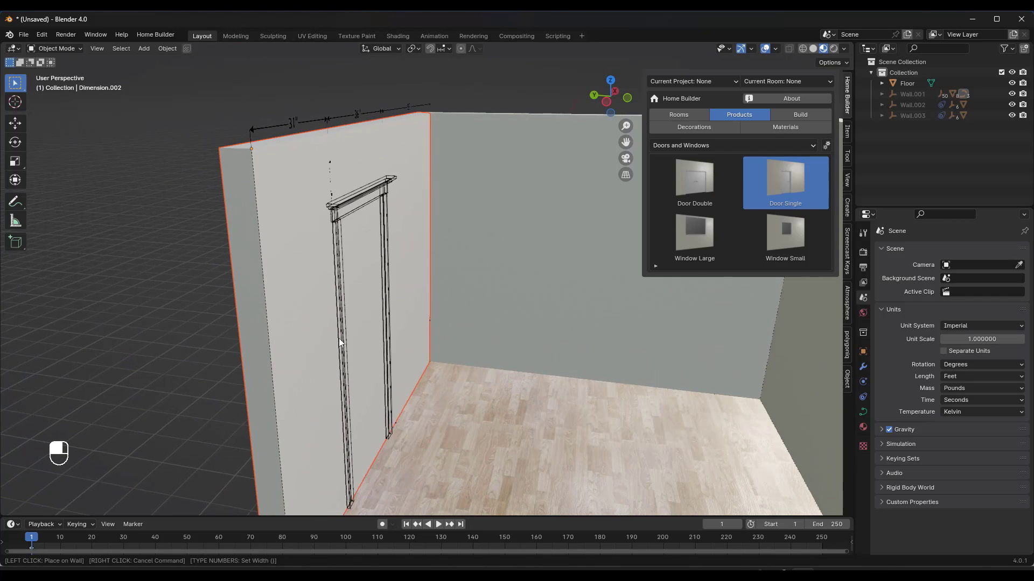
{"action": "scroll", "coordinate": [322, 320], "scroll_direction": "up", "scroll_amount": 2}
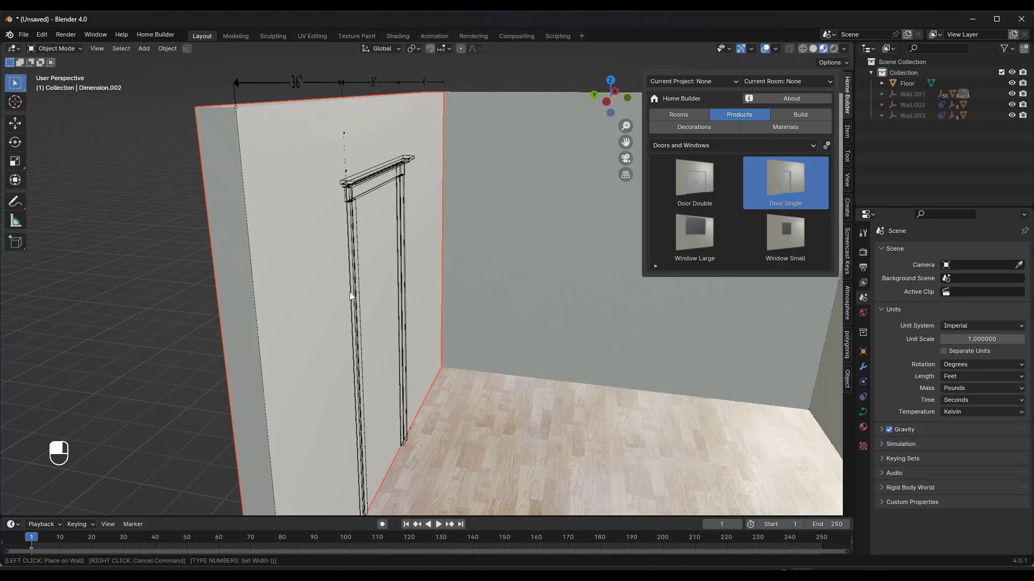
Place the 36-inch door on the left wall.
{"action": "type", "text": "36"}
{"action": "left_click", "coordinate": [350, 291]}
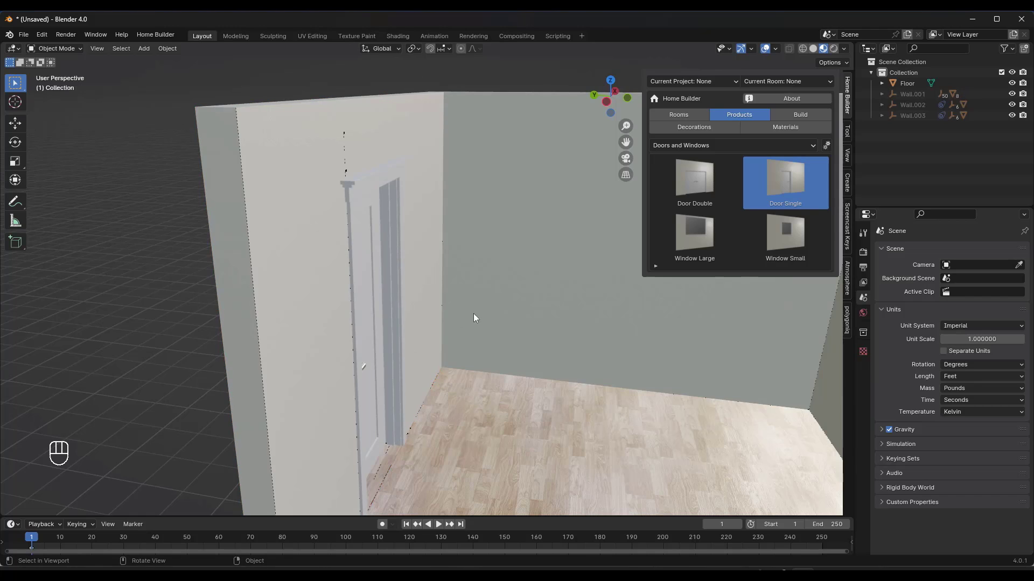
{"action": "middle_click_drag", "start_coordinate": [473, 312], "coordinate": [379, 297]}
Set the door's Height to 7' in its Entry Door Prompts.
{"action": "left_click", "coordinate": [299, 259]}
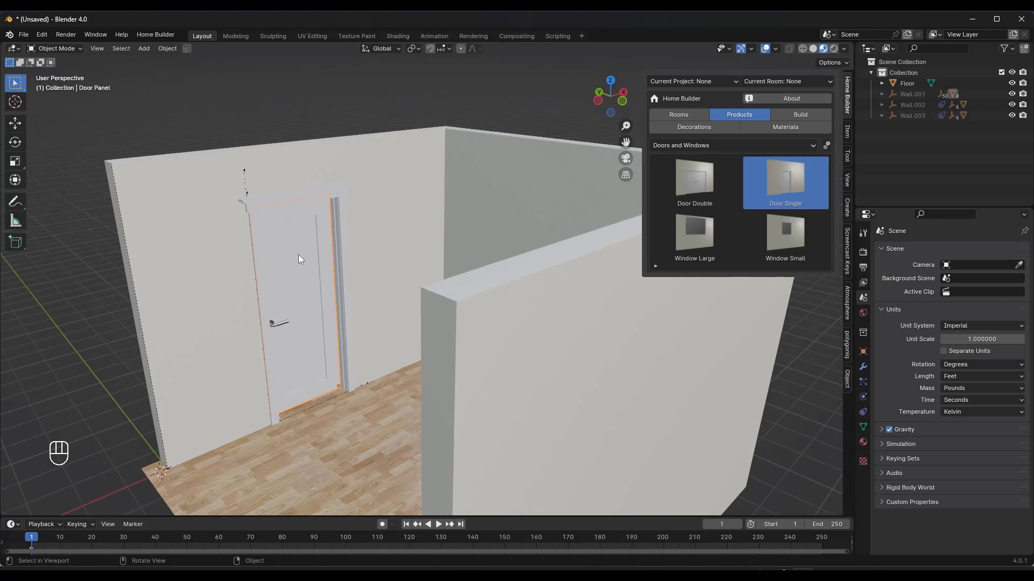
{"action": "middle_click_drag", "start_coordinate": [269, 196], "coordinate": [289, 200]}
{"action": "right_click", "coordinate": [285, 200]}
{"action": "left_click", "coordinate": [285, 199]}
{"action": "left_click_drag", "start_coordinate": [275, 203], "coordinate": [528, 150]}
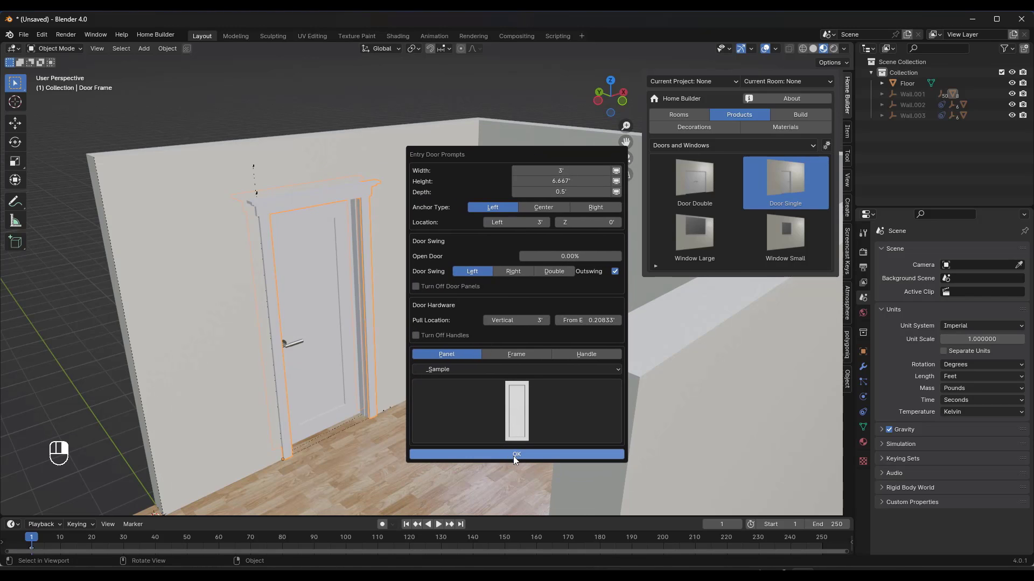
{"action": "left_click", "coordinate": [562, 183]}
{"action": "type", "text": "7"}
{"action": "key", "text": "Return"}
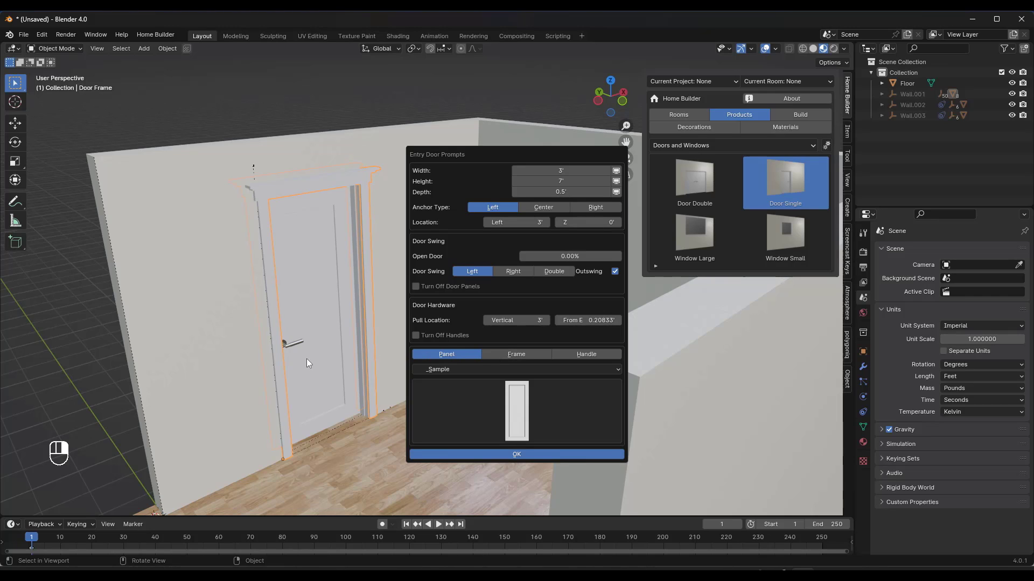
Apply the door settings, select the room's back wall and show the Home Builder side panel.
{"action": "left_click", "coordinate": [522, 455]}
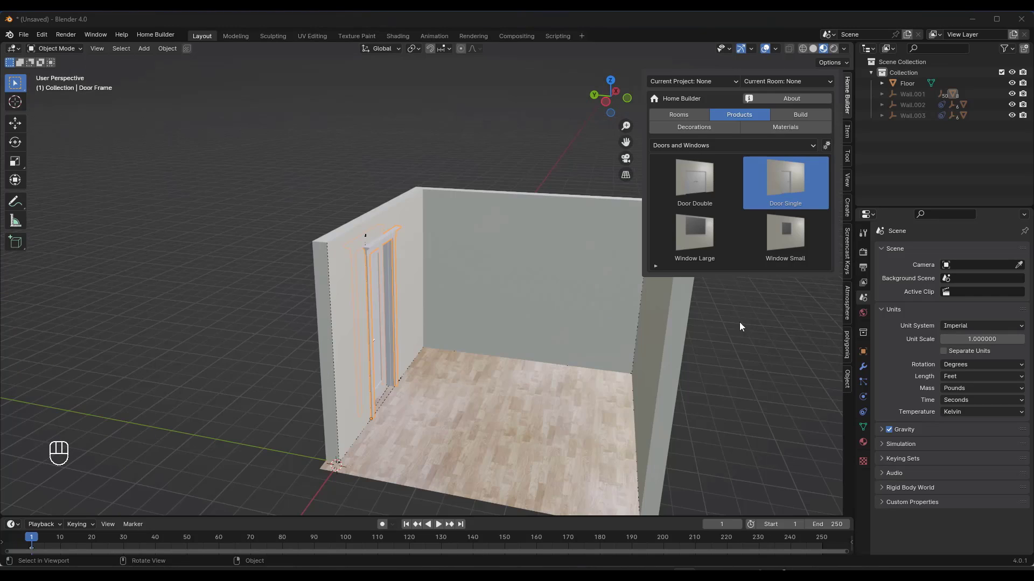
{"action": "left_click", "coordinate": [570, 306]}
{"action": "key", "text": "n"}
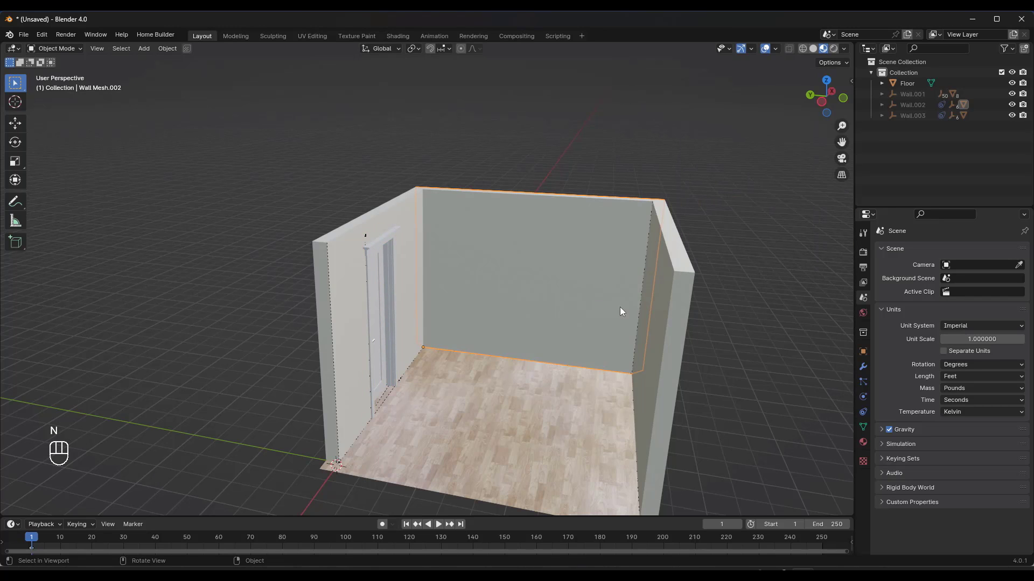
{"action": "scroll", "coordinate": [460, 151], "scroll_direction": "down", "scroll_amount": 2}
{"action": "scroll", "coordinate": [517, 224], "scroll_direction": "up", "scroll_amount": 3}
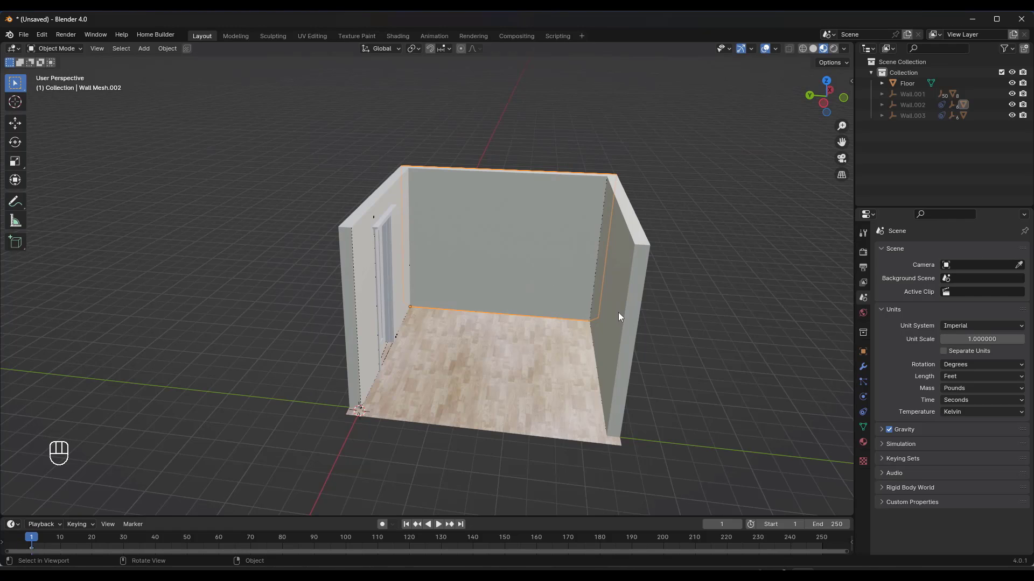
{"action": "key", "text": "n"}
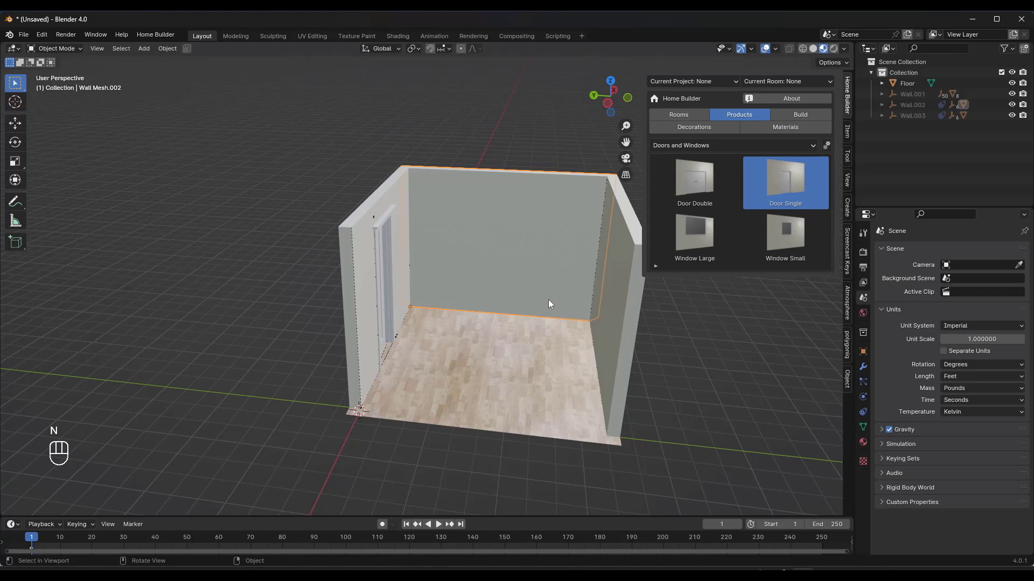
Expand the Layout Views section and open the list of view types to add.
{"action": "left_click", "coordinate": [848, 181]}
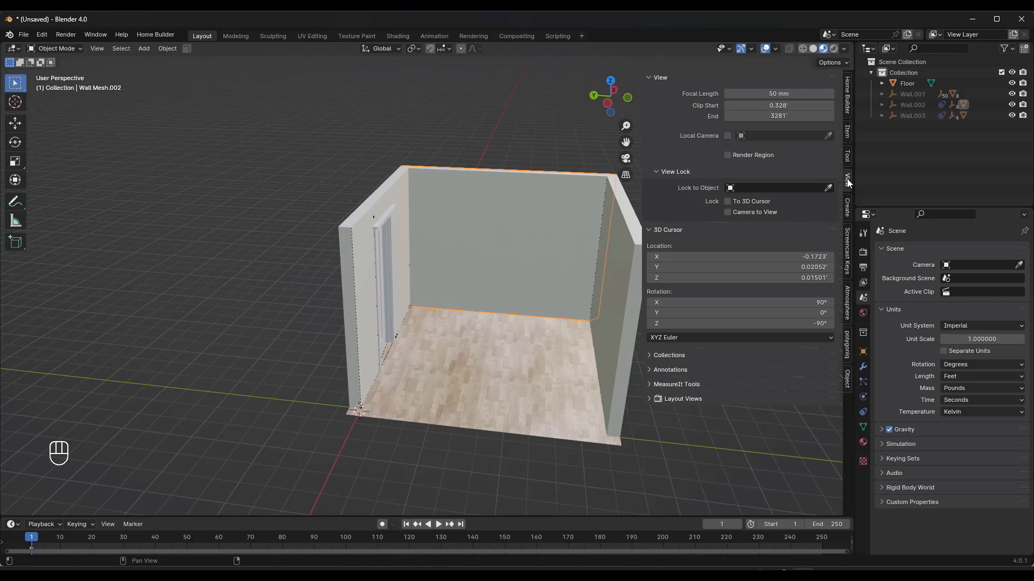
{"action": "left_click", "coordinate": [649, 77]}
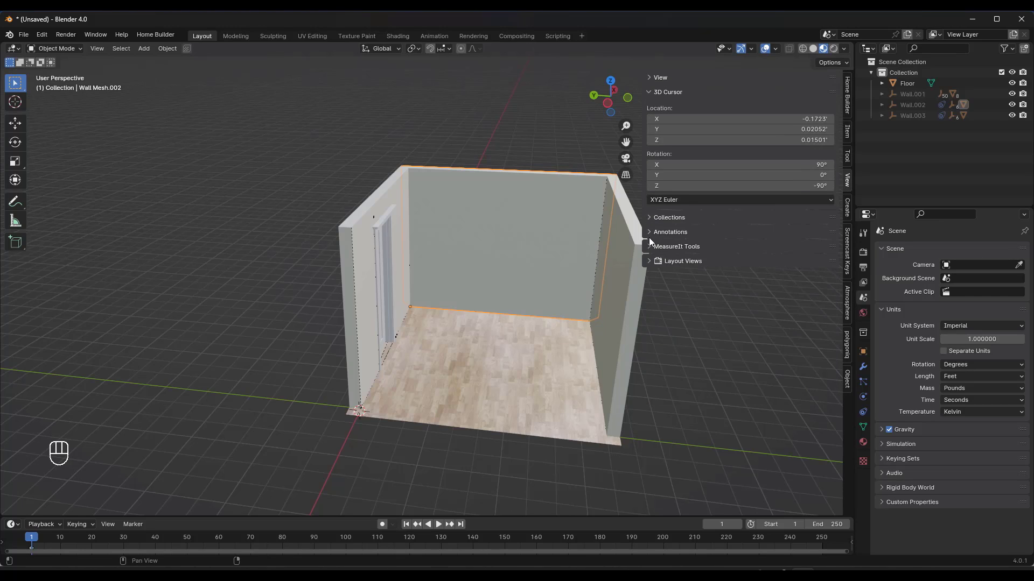
{"action": "left_click", "coordinate": [649, 261]}
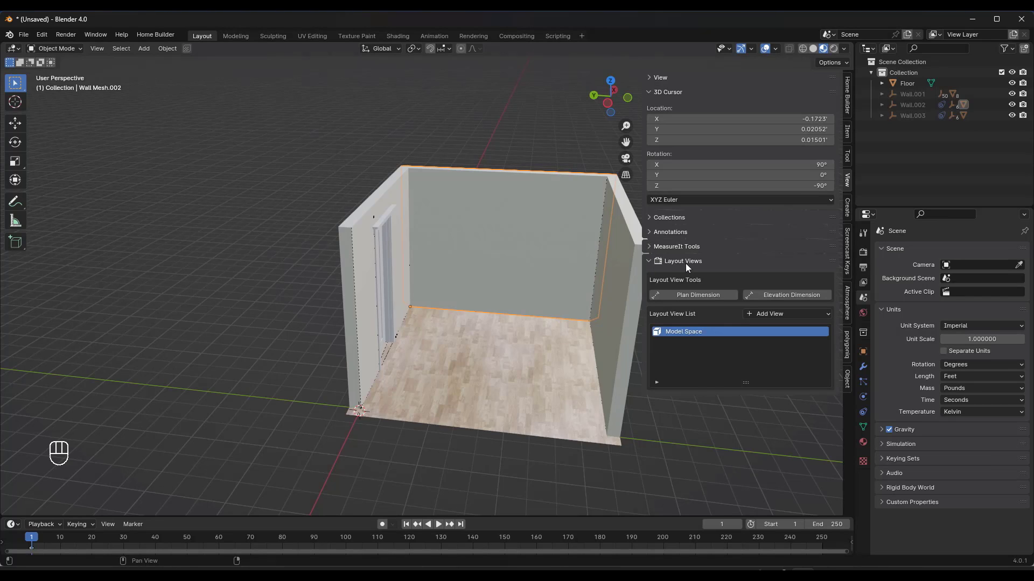
{"action": "scroll", "coordinate": [505, 270], "scroll_direction": "down", "scroll_amount": 3}
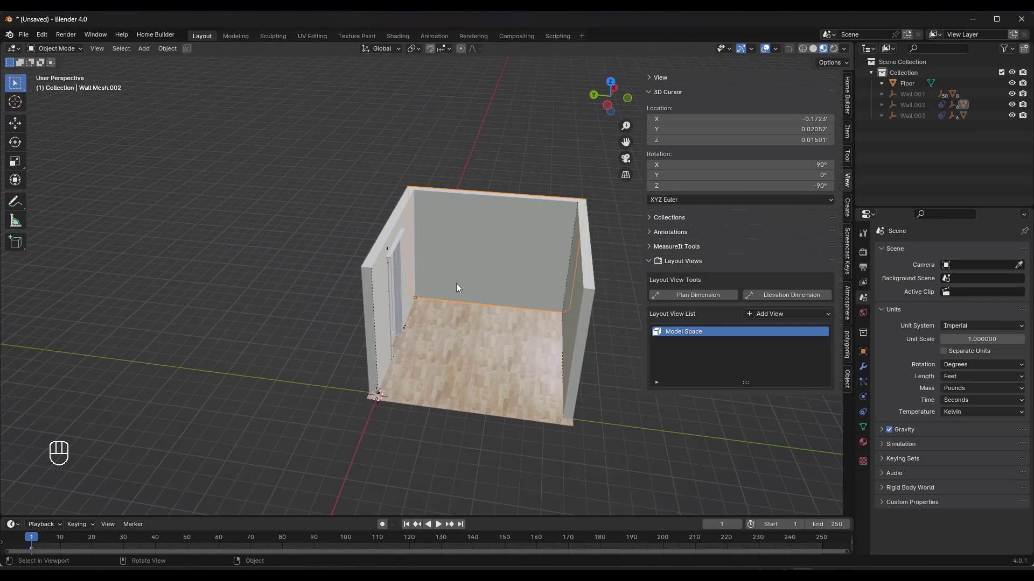
{"action": "left_click", "coordinate": [787, 312]}
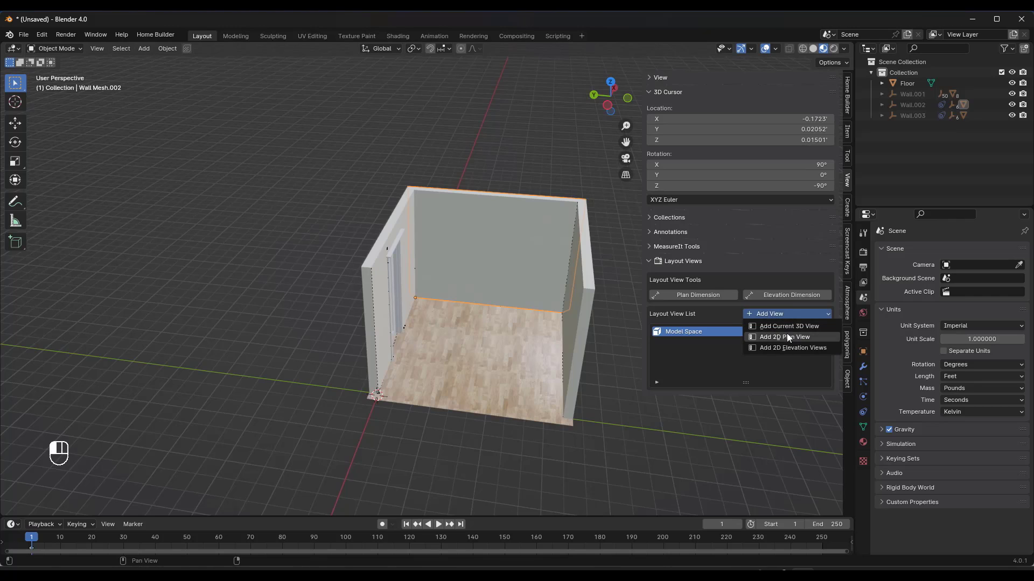
{"action": "left_click", "coordinate": [788, 337]}
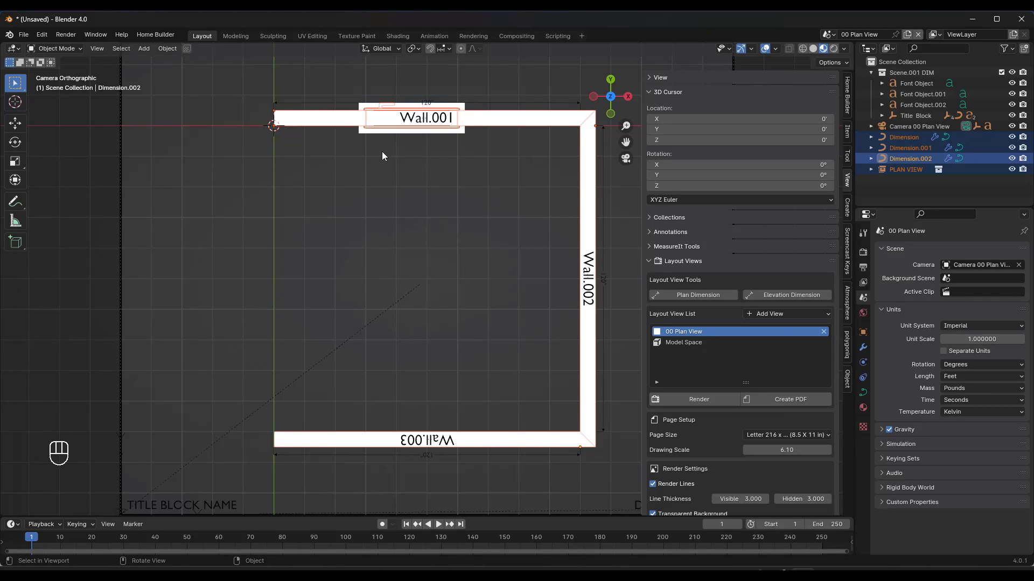
{"action": "key", "text": "KP_0"}
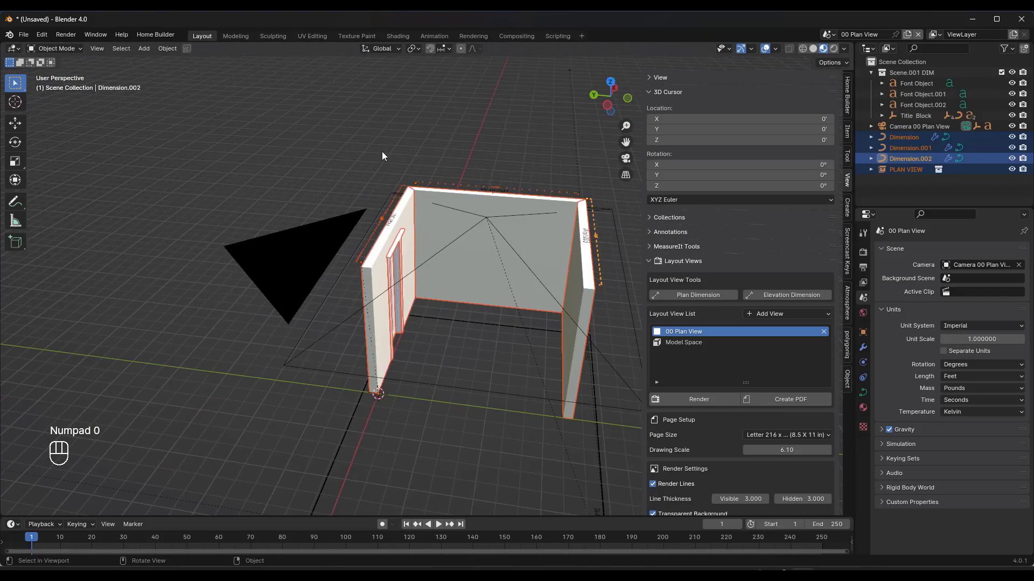
{"action": "middle_click_drag", "start_coordinate": [436, 231], "coordinate": [349, 215]}
{"action": "scroll", "coordinate": [419, 232], "scroll_direction": "up", "scroll_amount": 3}
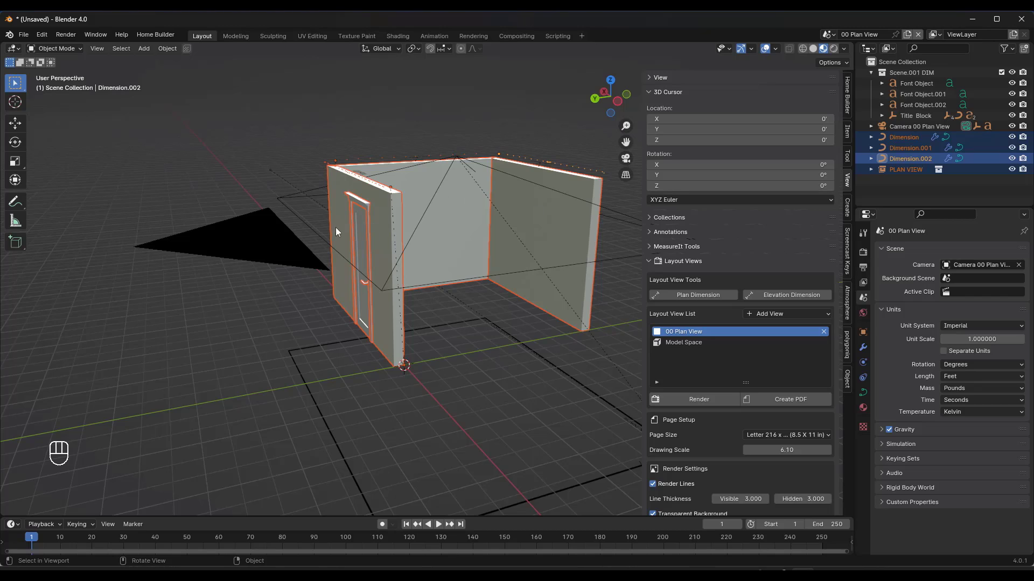
{"action": "middle_click_drag", "start_coordinate": [453, 245], "coordinate": [393, 254]}
{"action": "scroll", "coordinate": [384, 257], "scroll_direction": "down", "scroll_amount": 2}
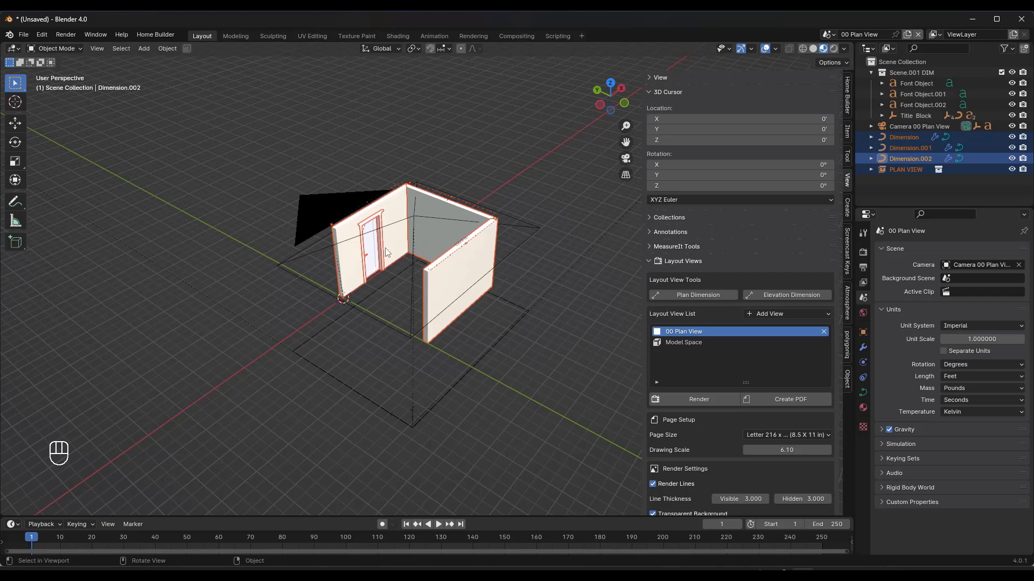
In the plan camera view, replace the title block's designer placeholder with the designer's name.
{"action": "key", "text": "KP_0"}
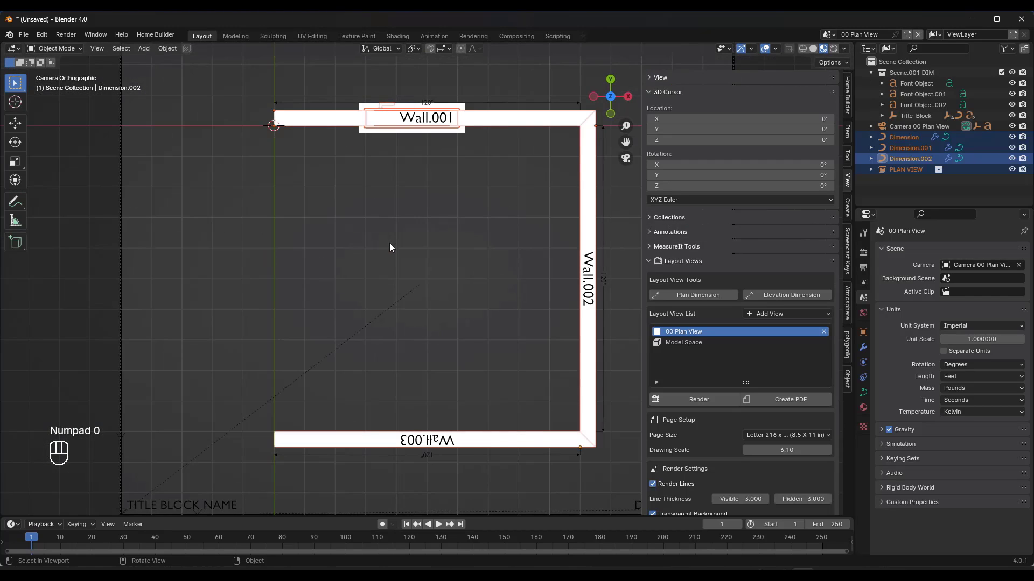
{"action": "scroll", "coordinate": [414, 232], "scroll_direction": "down", "scroll_amount": 1}
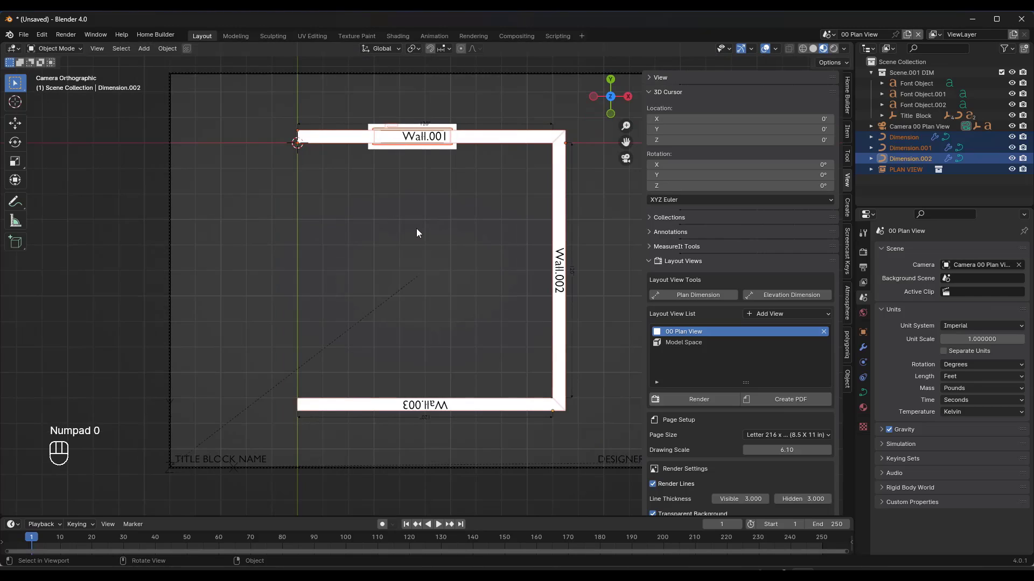
{"action": "key", "text": "n"}
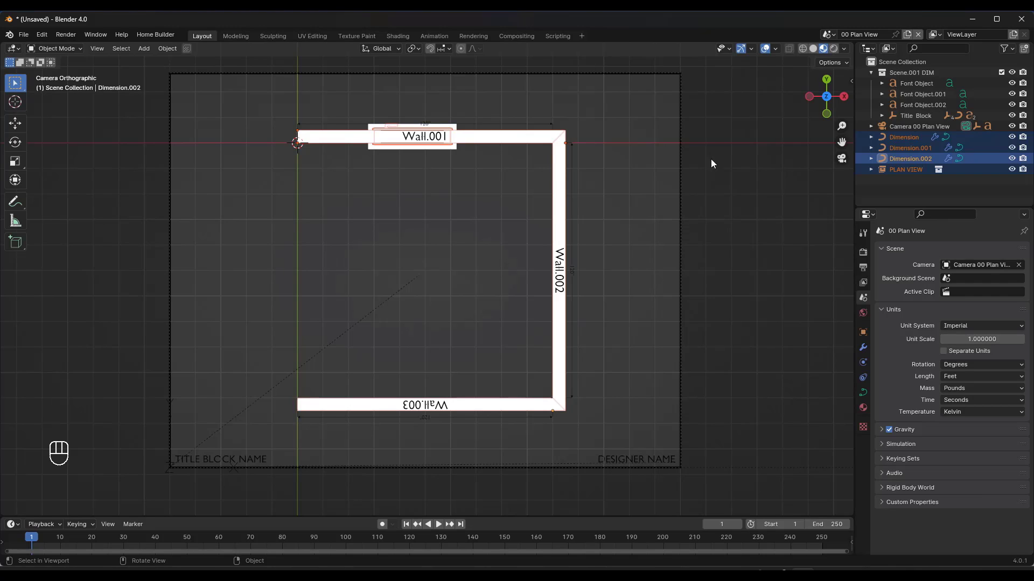
{"action": "left_click", "coordinate": [224, 461]}
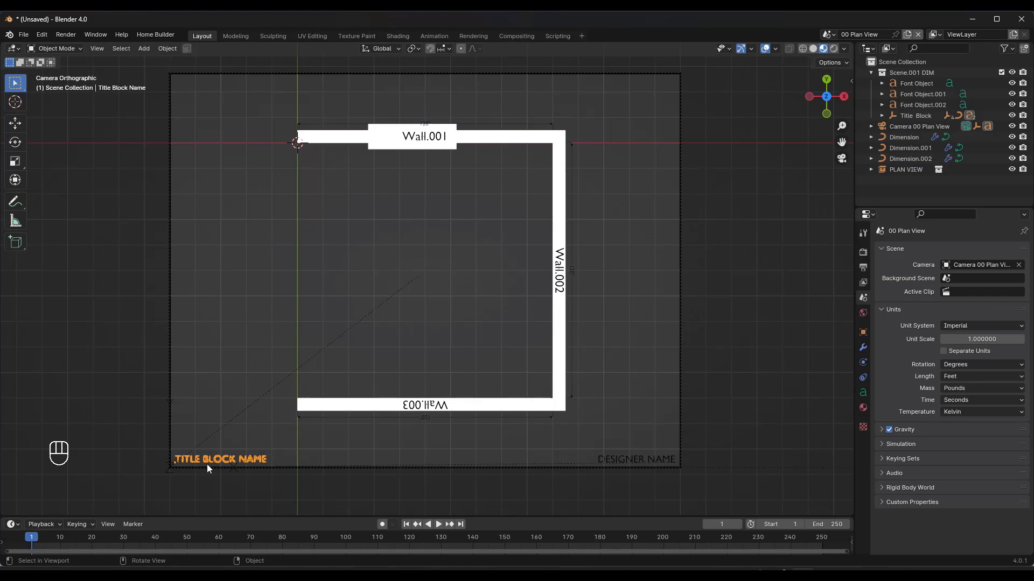
{"action": "left_click", "coordinate": [616, 461]}
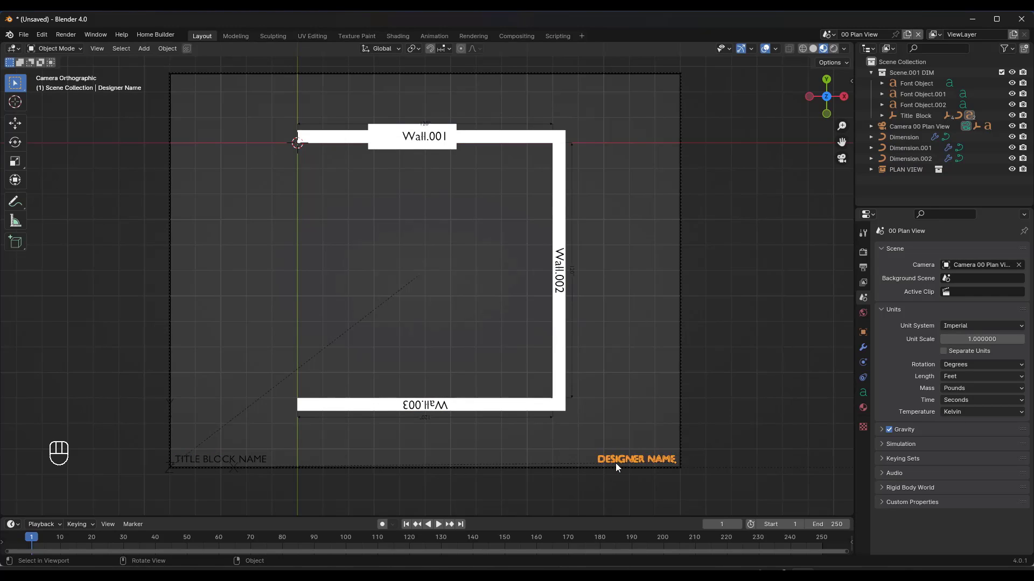
{"action": "key", "text": "Tab"}
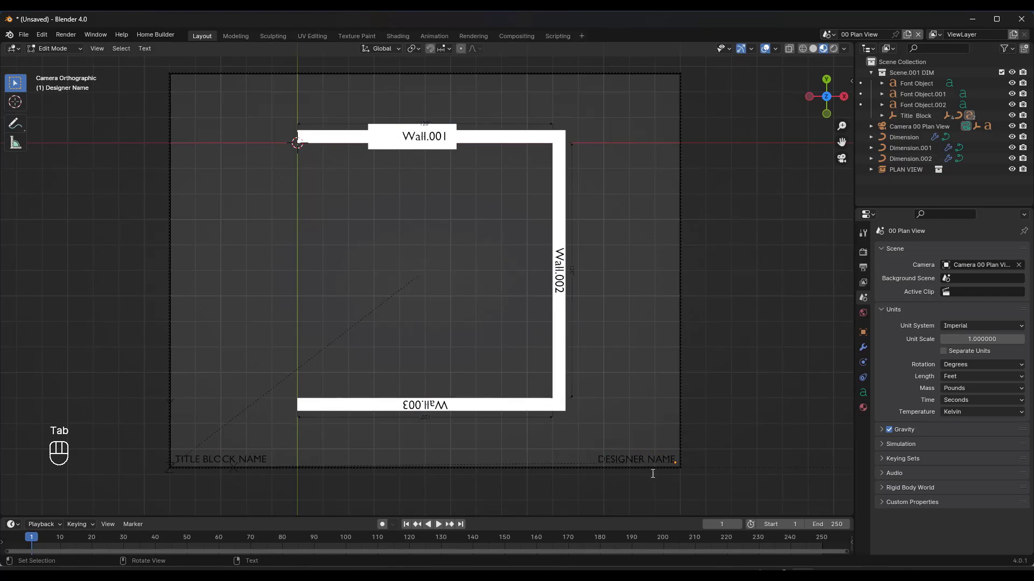
{"action": "key", "text": "shift+Home"}
{"action": "type", "text": "Justin Geis"}
{"action": "key", "text": "Tab"}
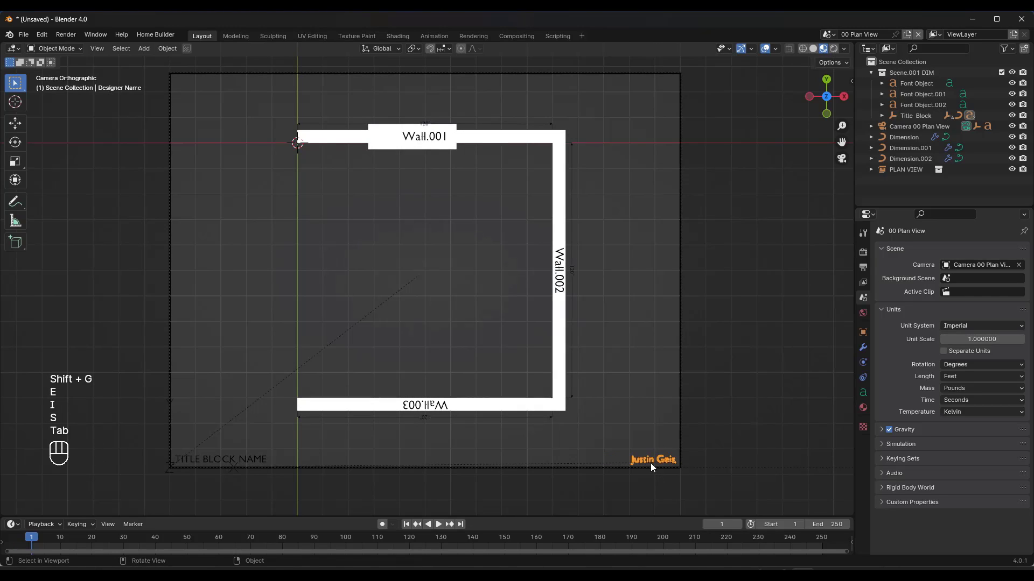
Change the title block name text to 'Floor Plan'.
{"action": "left_click", "coordinate": [221, 460]}
{"action": "key", "text": "Tab"}
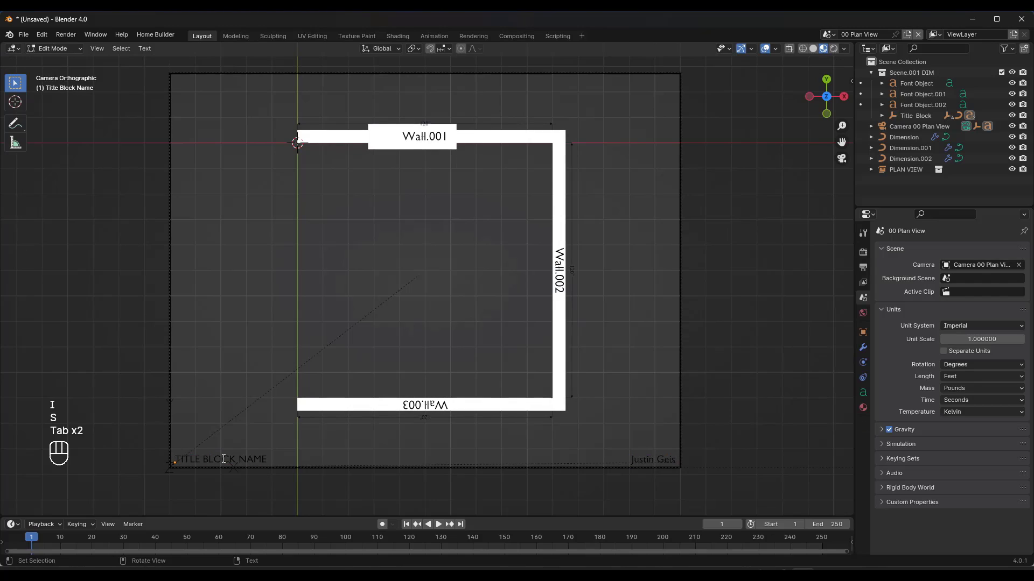
{"action": "key", "text": "shift+Home"}
{"action": "type", "text": "Flo"}
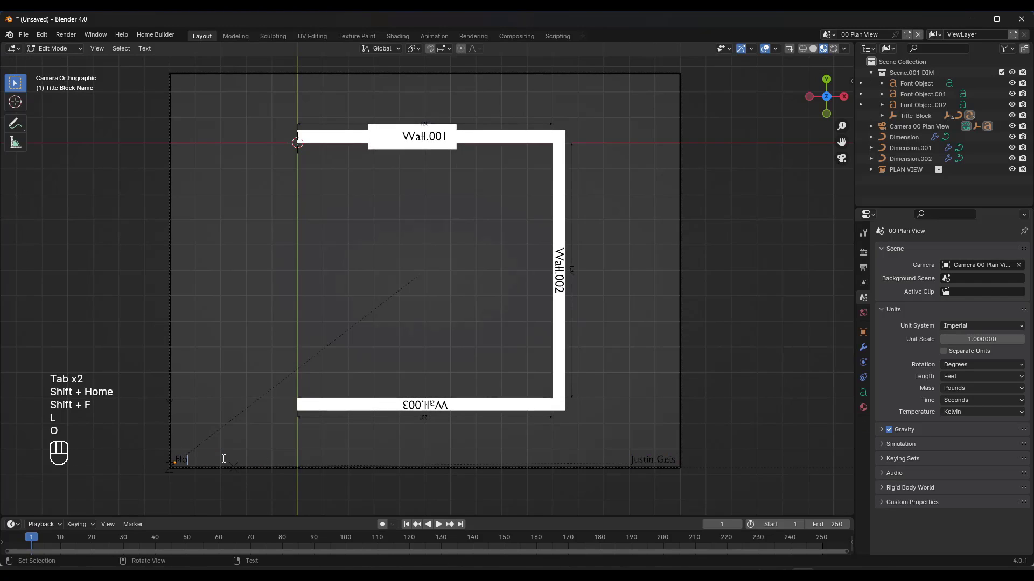
{"action": "type", "text": "or Plan"}
{"action": "key", "text": "Tab"}
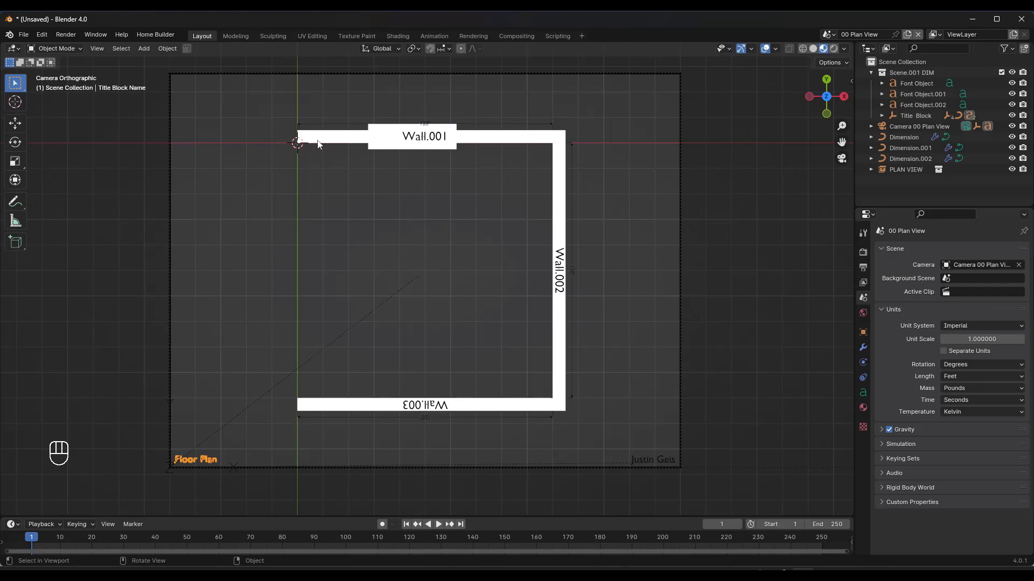
Show the dimension modifier settings and select the vertical Wall.002 dimension.
{"action": "key", "text": "n"}
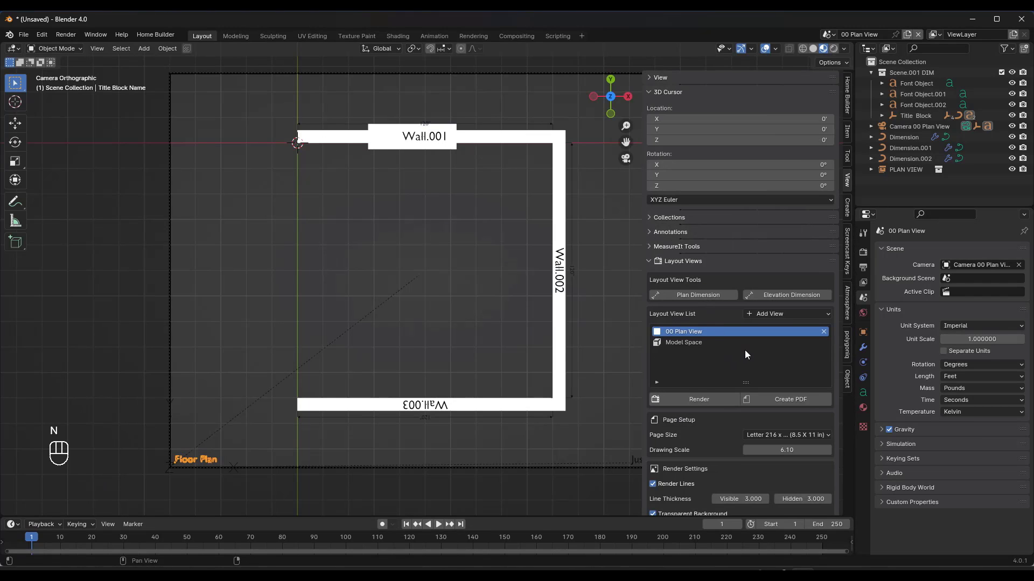
{"action": "scroll", "coordinate": [722, 344], "scroll_direction": "down", "scroll_amount": 3}
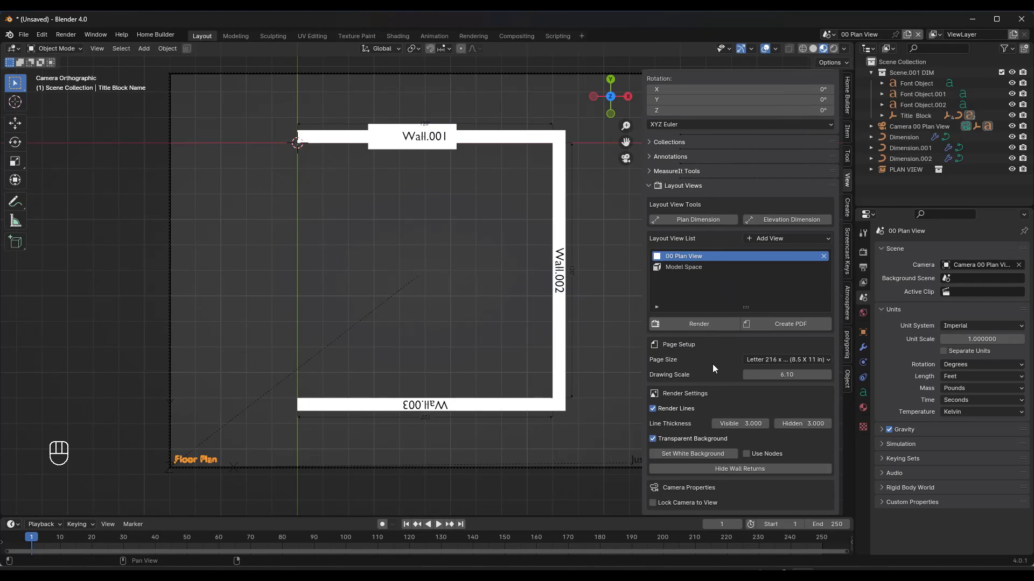
{"action": "left_click", "coordinate": [863, 347]}
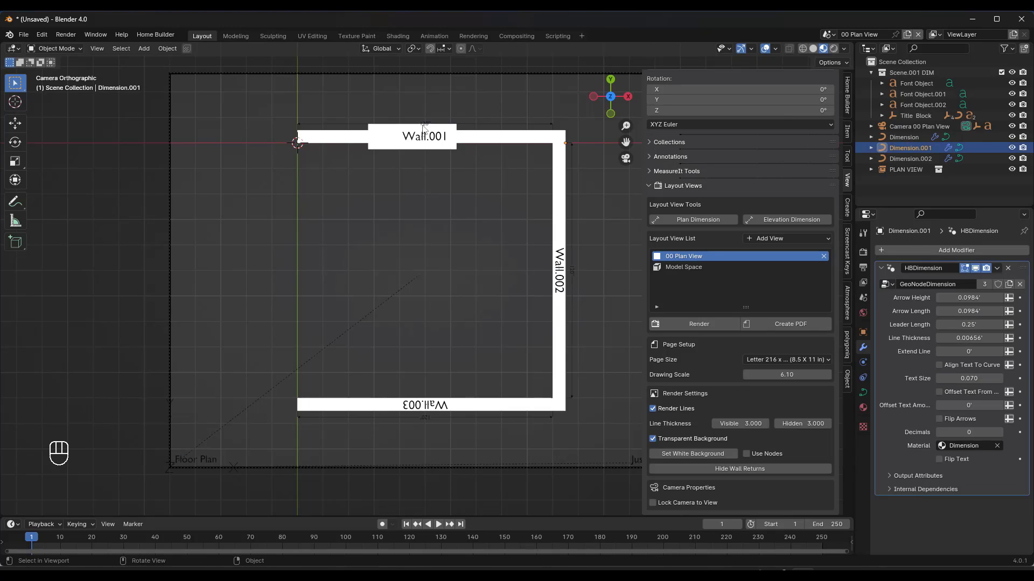
{"action": "left_click", "coordinate": [575, 256]}
{"action": "left_click", "coordinate": [572, 269]}
Try text sizes 0.27 and 0.08, settling the Wall.002 dimension text at 0.170.
{"action": "double_click", "coordinate": [968, 379]}
{"action": "type", "text": "0.27"}
{"action": "key", "text": "Return"}
{"action": "double_click", "coordinate": [969, 378]}
{"action": "type", "text": "0.08"}
{"action": "key", "text": "Return"}
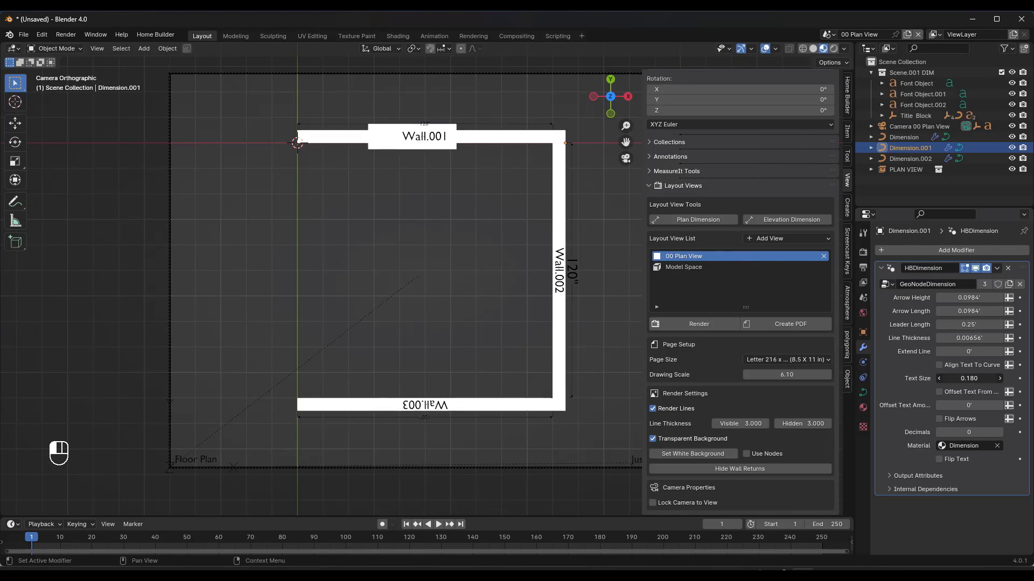
{"action": "mouse_move", "coordinate": [969, 379]}
{"action": "left_mouse_down"}
{"action": "mouse_move", "coordinate": [993, 378]}
{"action": "mouse_move", "coordinate": [972, 380]}
{"action": "left_mouse_up"}
Make the Wall.001 dimension arrows taller and raise the Wall.002 text size to 0.210.
{"action": "left_click", "coordinate": [428, 129]}
{"action": "left_click_drag", "start_coordinate": [969, 297], "coordinate": [988, 324]}
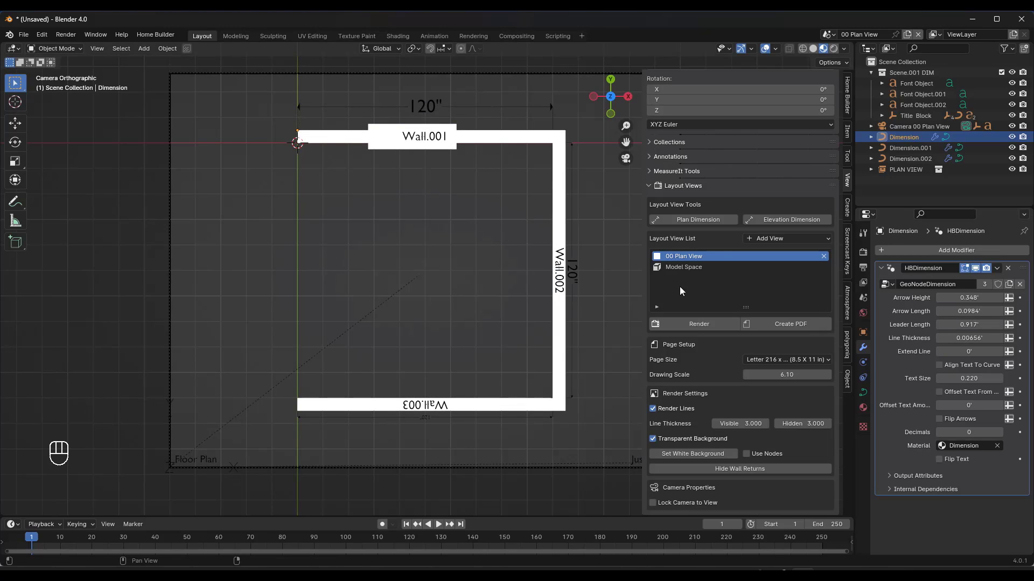
{"action": "left_click", "coordinate": [575, 266]}
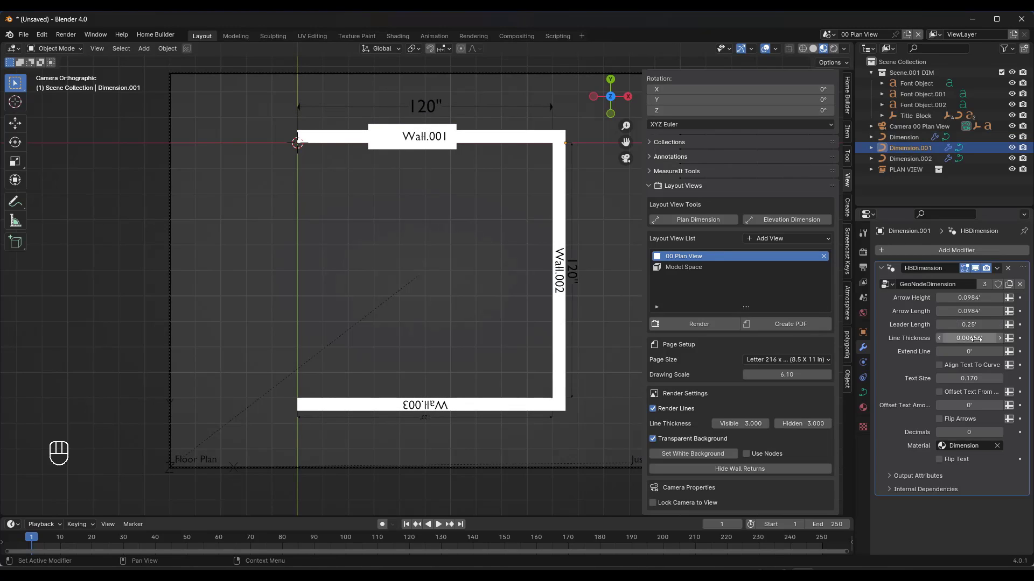
{"action": "left_click_drag", "start_coordinate": [970, 378], "coordinate": [982, 378]}
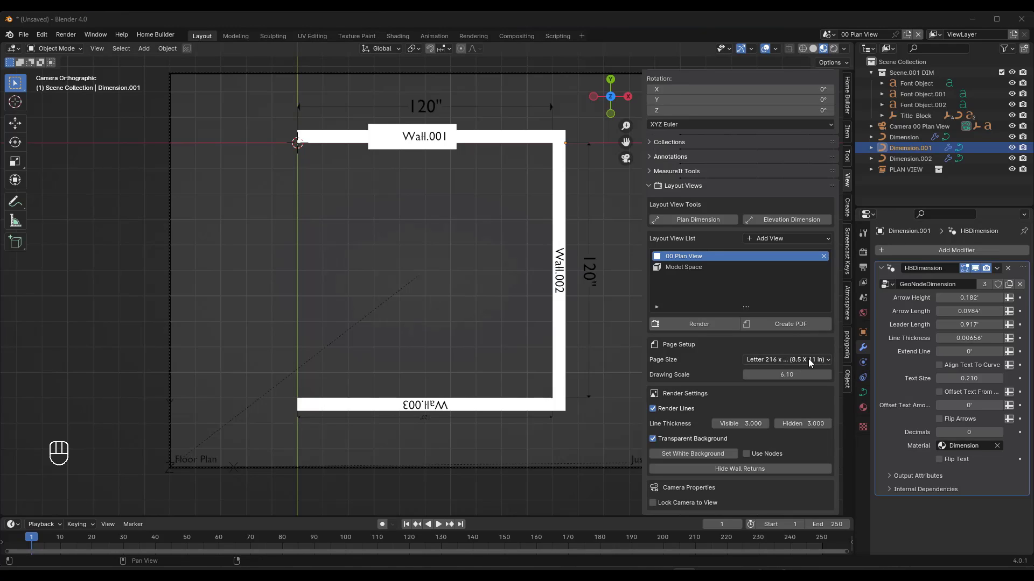
Adjust the plan sheet's Drawing Scale from 5.86 to 5.68.
{"action": "mouse_move", "coordinate": [792, 376]}
{"action": "left_mouse_down"}
{"action": "mouse_move", "coordinate": [827, 375]}
{"action": "mouse_move", "coordinate": [783, 376]}
{"action": "mouse_move", "coordinate": [820, 376]}
{"action": "mouse_move", "coordinate": [783, 376]}
{"action": "mouse_move", "coordinate": [797, 375]}
{"action": "left_mouse_up"}
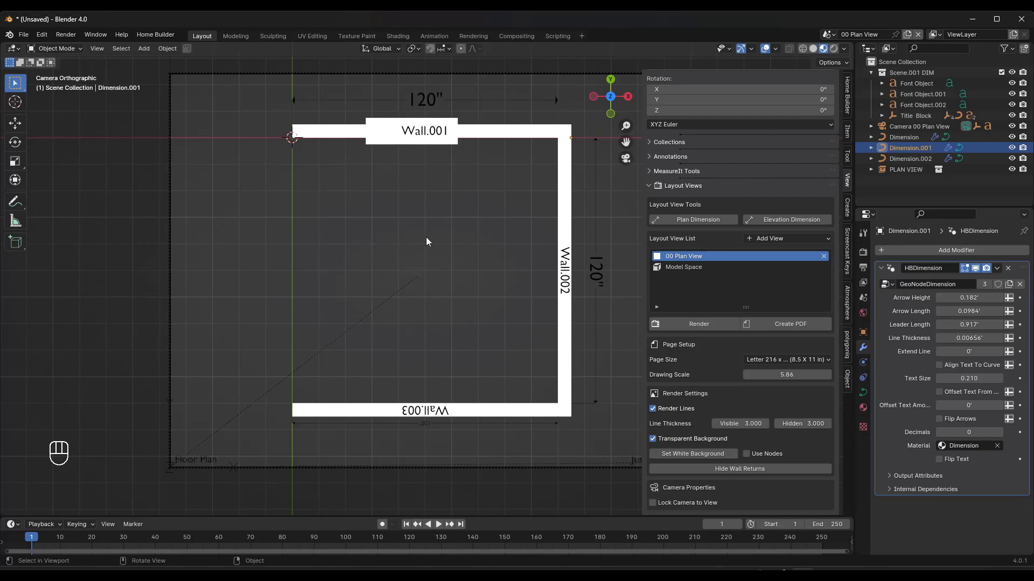
{"action": "left_click_drag", "start_coordinate": [786, 374], "coordinate": [775, 375]}
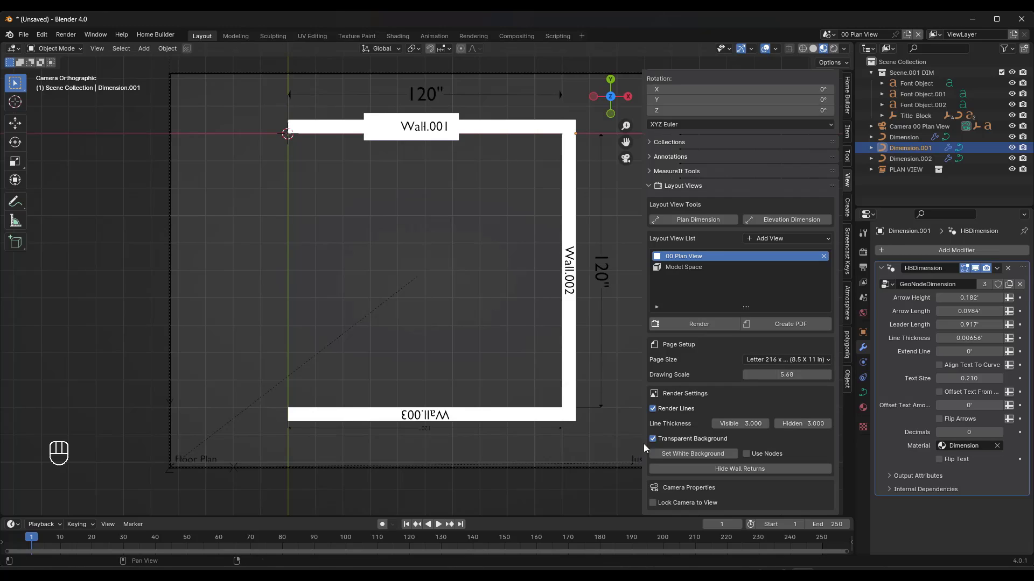
Render the Floor Plan sheet with a white background and close the render window.
{"action": "left_click", "coordinate": [667, 452]}
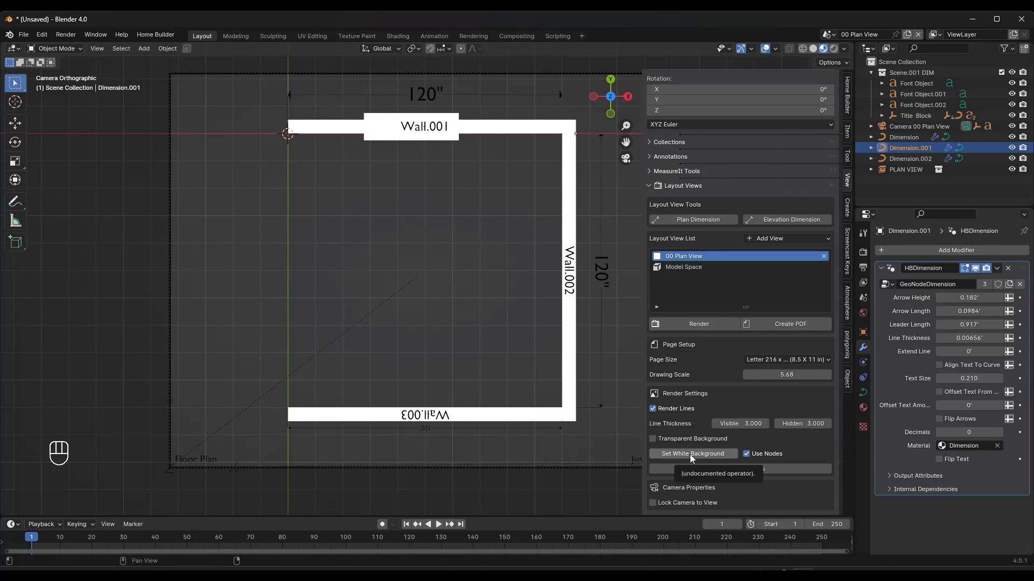
{"action": "left_click", "coordinate": [718, 325]}
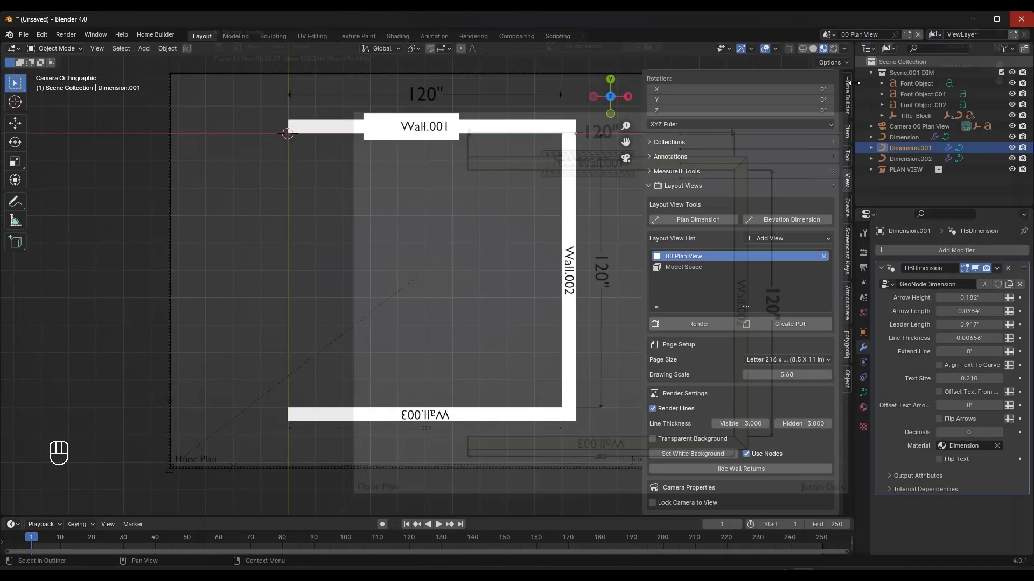
{"action": "left_click", "coordinate": [1021, 19]}
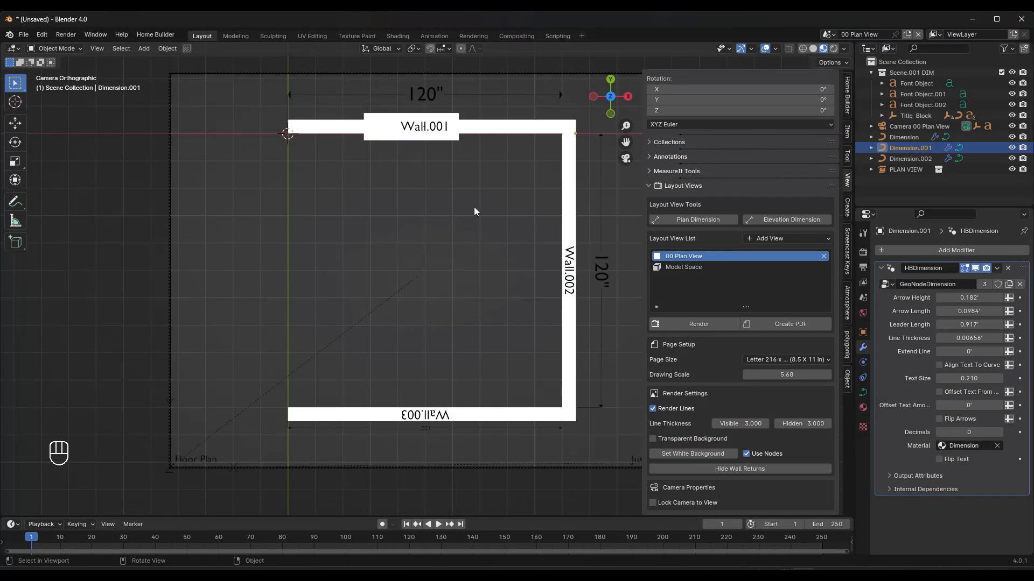
Switch to the Wall.001 elevation and add its 120.0" overall width dimension.
{"action": "key", "text": "KP_0"}
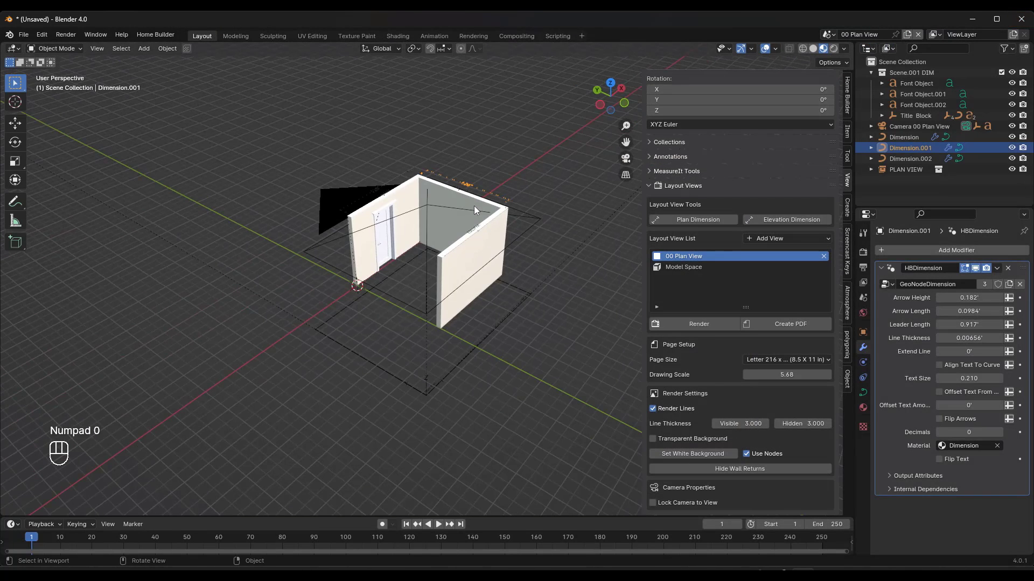
{"action": "left_click", "coordinate": [695, 278]}
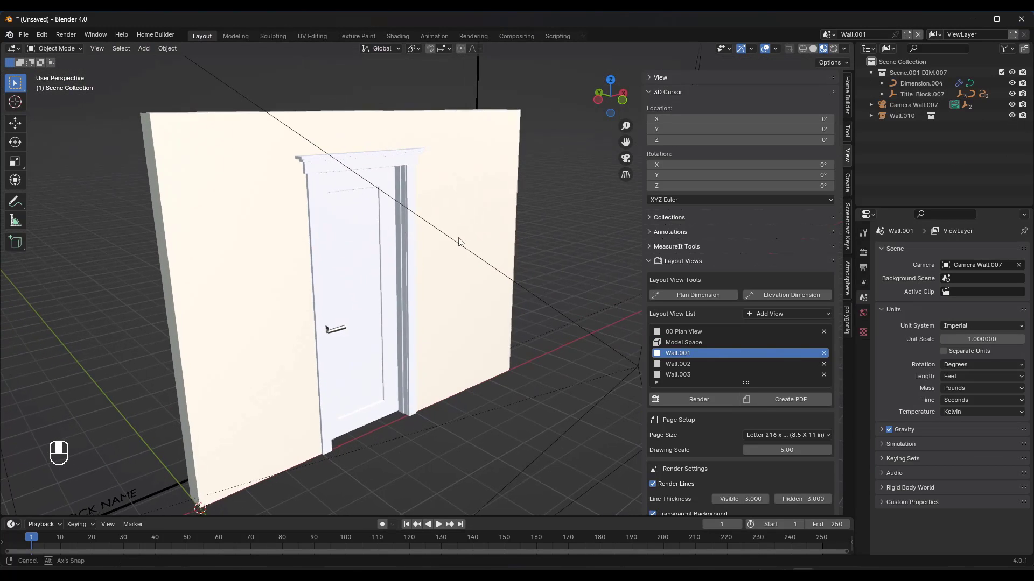
{"action": "left_click", "coordinate": [767, 297]}
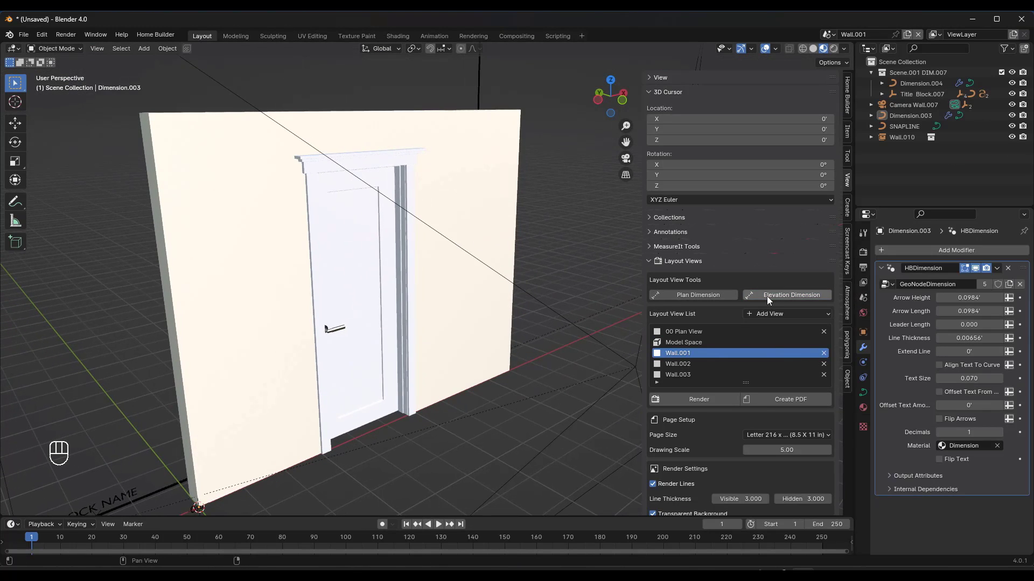
{"action": "left_click", "coordinate": [164, 136]}
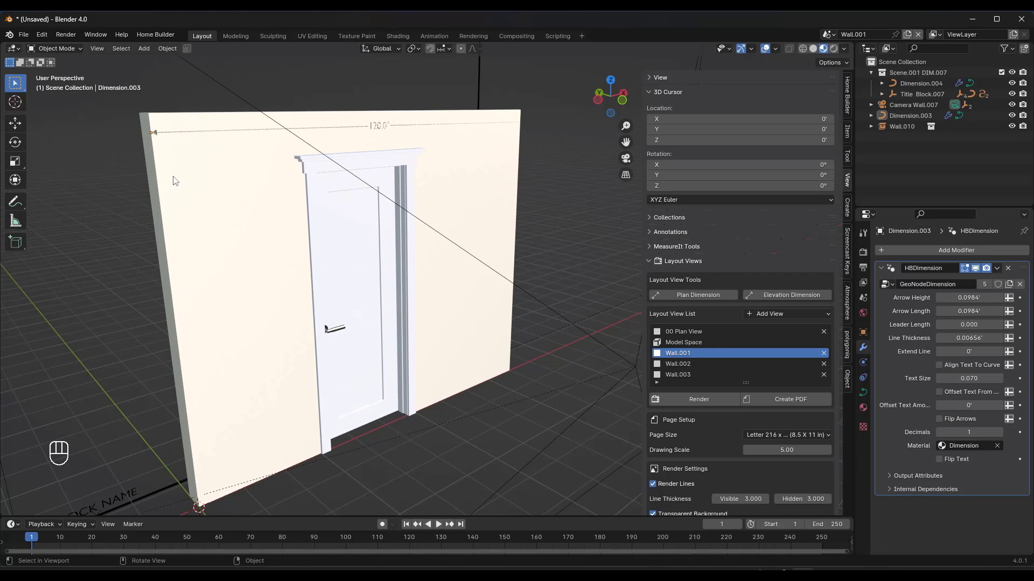
{"action": "mouse_move", "coordinate": [388, 133]}
{"action": "middle_mouse_down"}
{"action": "mouse_move", "coordinate": [346, 134]}
{"action": "mouse_move", "coordinate": [377, 129]}
{"action": "middle_mouse_up"}
{"action": "left_click", "coordinate": [813, 49]}
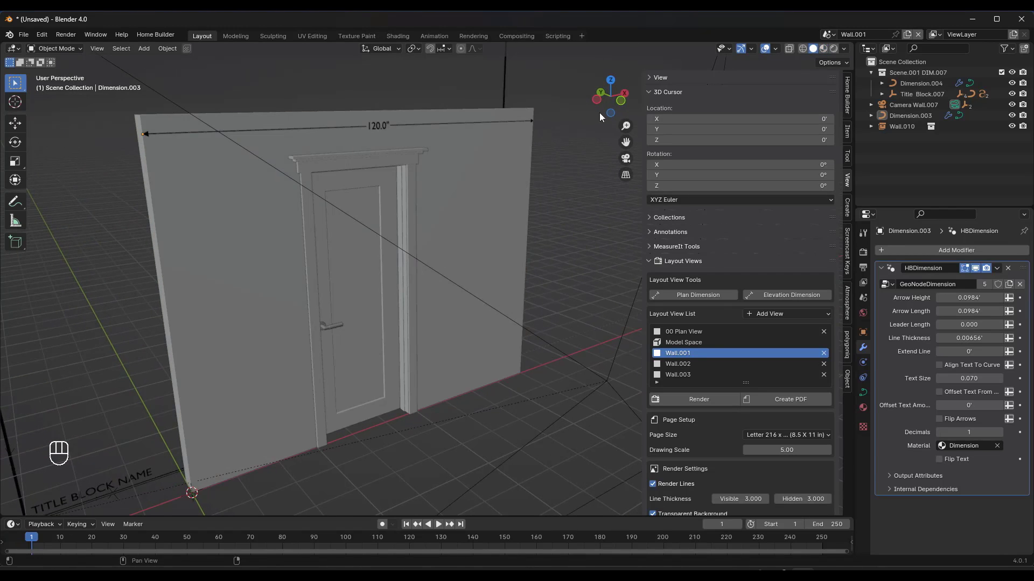
{"action": "mouse_move", "coordinate": [505, 139]}
{"action": "middle_mouse_down"}
{"action": "mouse_move", "coordinate": [341, 135]}
{"action": "mouse_move", "coordinate": [301, 173]}
{"action": "middle_mouse_up"}
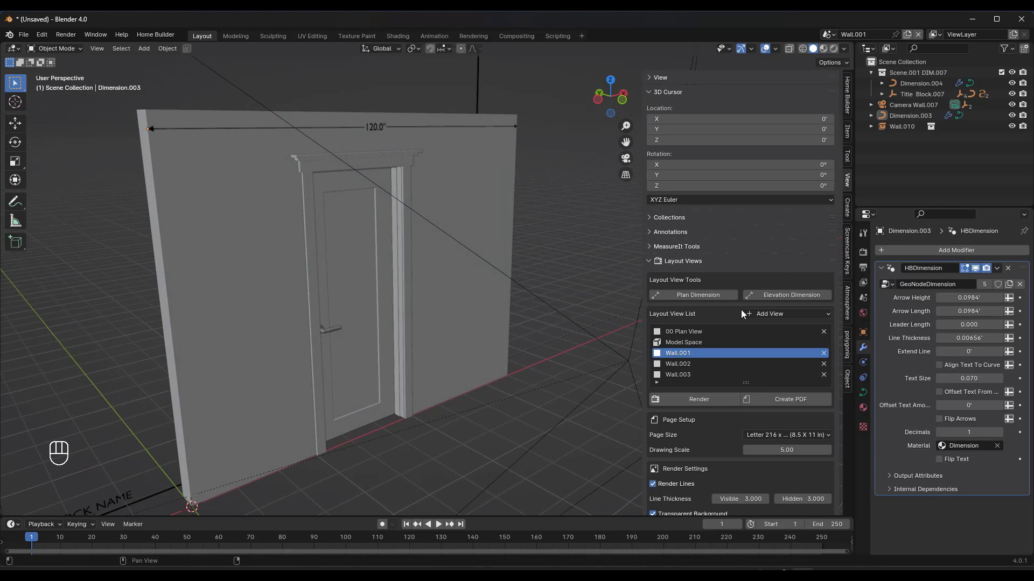
Add the 36.0" door width, 36.0" left-of-door and 48.0" right-of-door dimensions.
{"action": "left_click", "coordinate": [770, 297]}
{"action": "left_click", "coordinate": [348, 277]}
{"action": "left_click", "coordinate": [786, 295]}
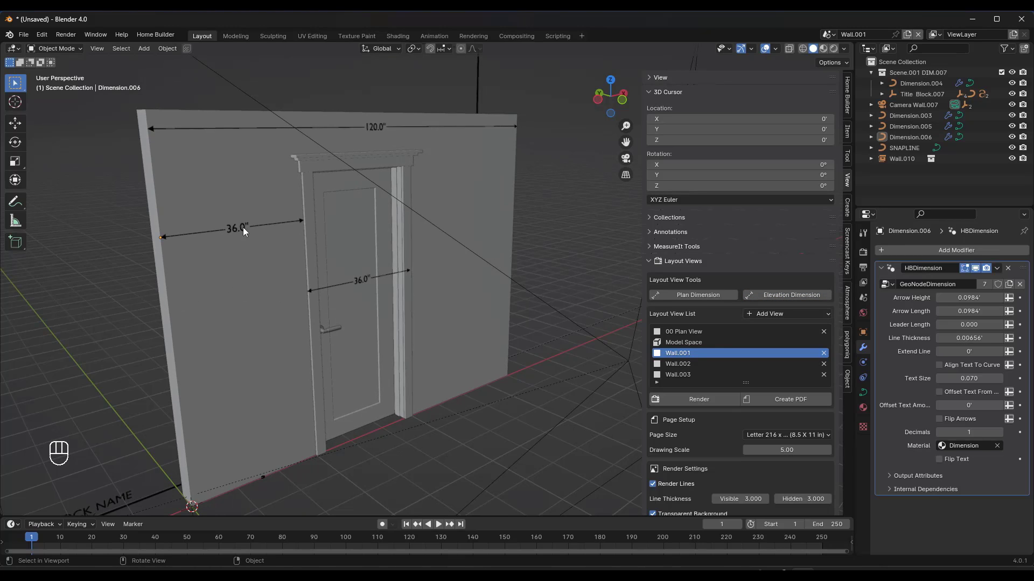
{"action": "left_click", "coordinate": [244, 227]}
{"action": "left_click", "coordinate": [775, 296]}
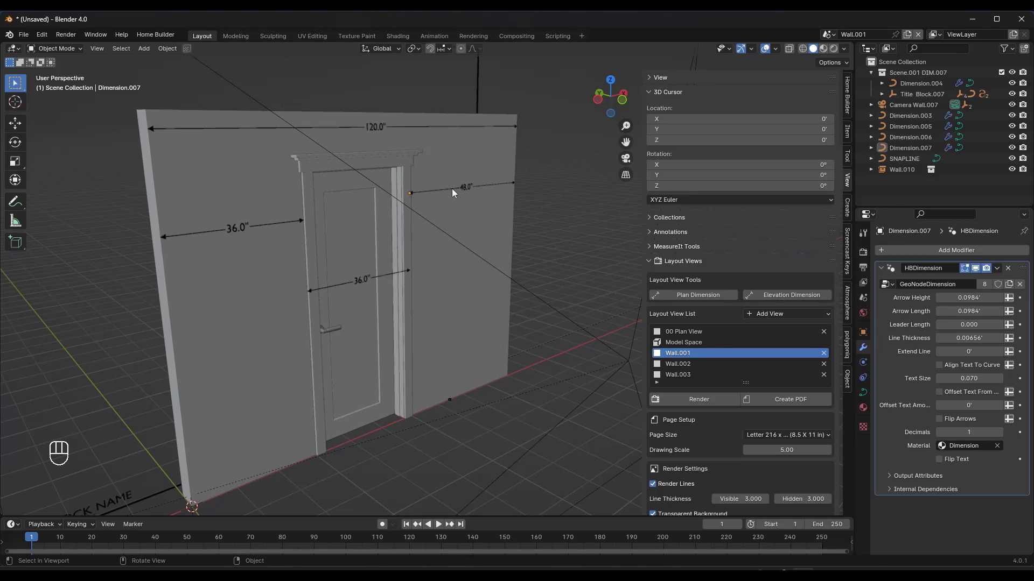
{"action": "left_click", "coordinate": [451, 188]}
{"action": "mouse_move", "coordinate": [449, 194]}
{"action": "middle_mouse_down"}
{"action": "mouse_move", "coordinate": [341, 192]}
{"action": "mouse_move", "coordinate": [451, 197]}
{"action": "middle_mouse_up"}
Preview the Wall.001 elevation camera in rendered shading and render the dimensioned sheet.
{"action": "key", "text": "KP_0"}
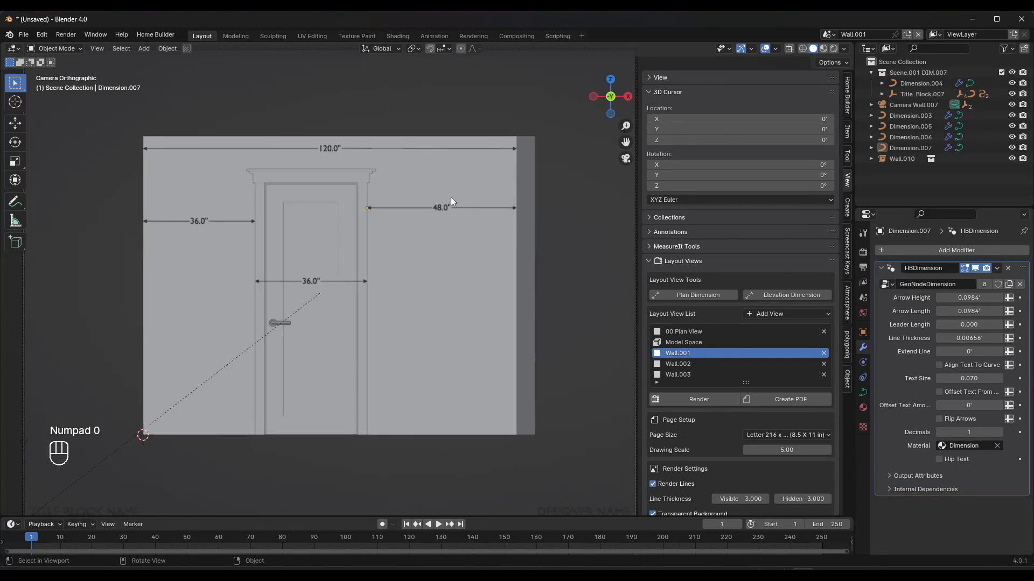
{"action": "scroll", "coordinate": [452, 197], "scroll_direction": "down", "scroll_amount": 3}
{"action": "scroll", "coordinate": [361, 250], "scroll_direction": "up", "scroll_amount": 1}
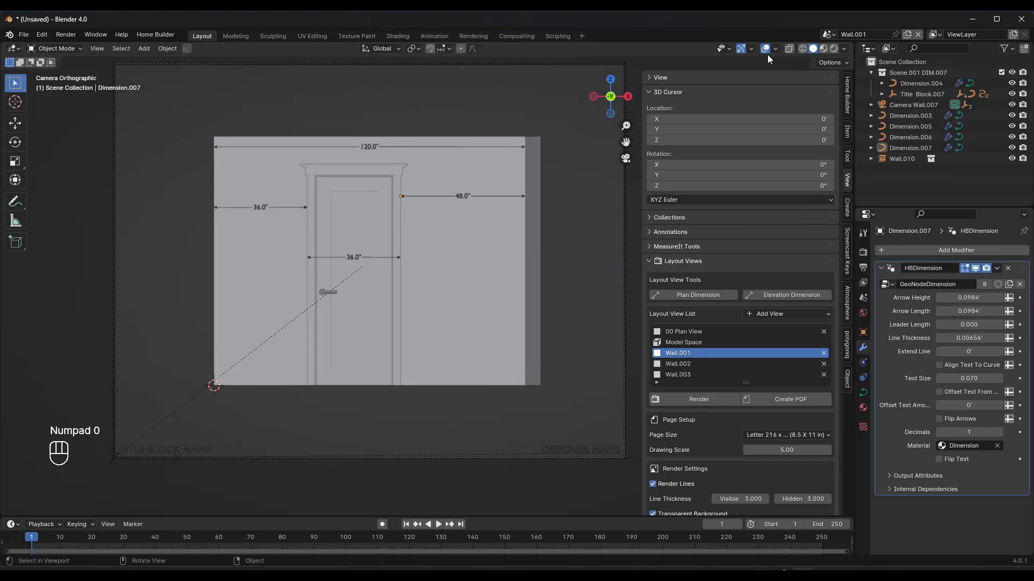
{"action": "left_click", "coordinate": [833, 49]}
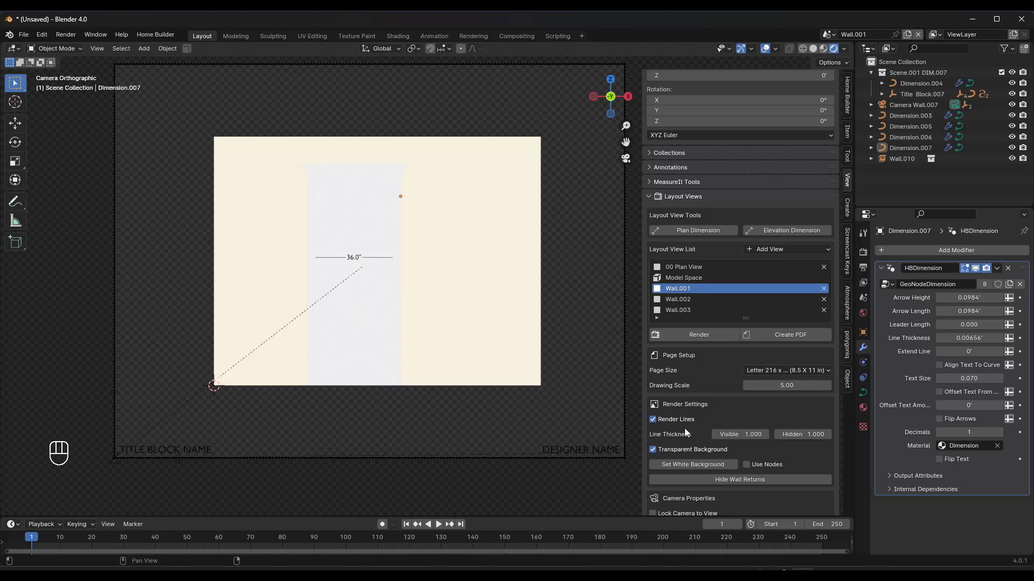
{"action": "left_click", "coordinate": [694, 334]}
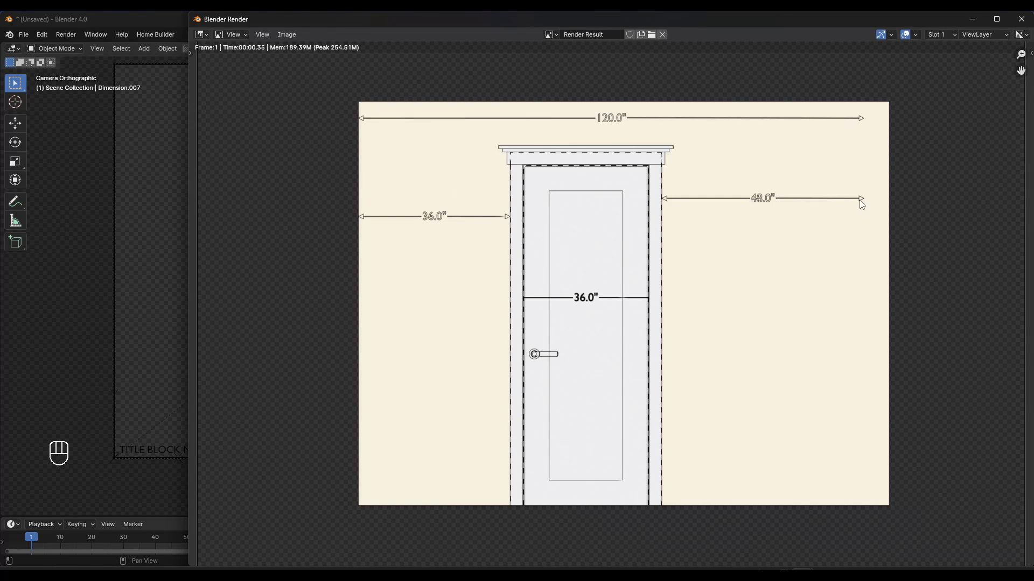
Close the rendered elevation and browse to the Home Builder cabinet starter assemblies.
{"action": "left_click", "coordinate": [1022, 19]}
{"action": "left_click", "coordinate": [739, 115]}
{"action": "left_click", "coordinate": [700, 142]}
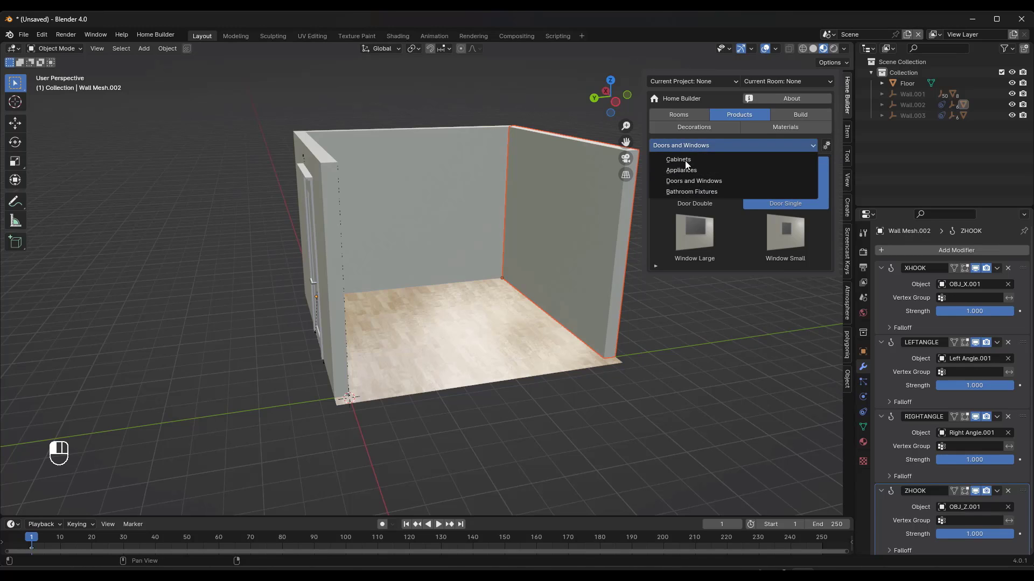
{"action": "left_click", "coordinate": [683, 159]}
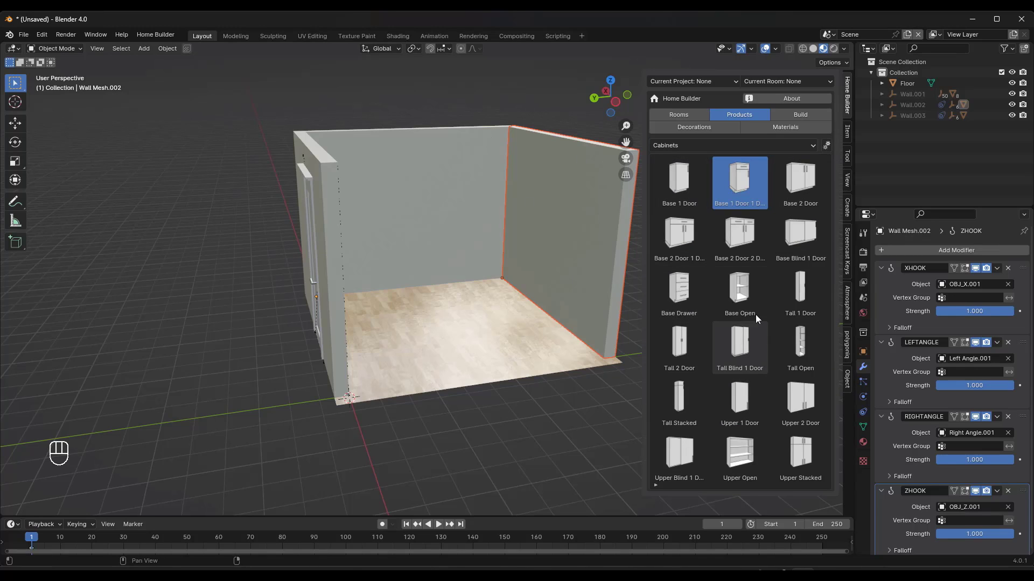
{"action": "left_click", "coordinate": [797, 113]}
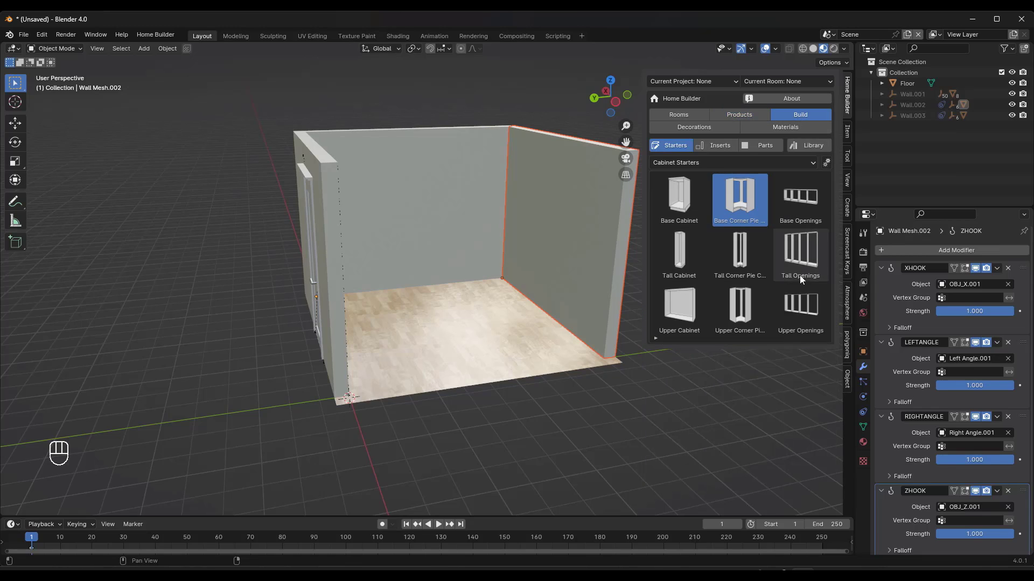
Place a Tall Openings starter unit on the room's back wall.
{"action": "middle_click_drag", "start_coordinate": [476, 264], "coordinate": [444, 259]}
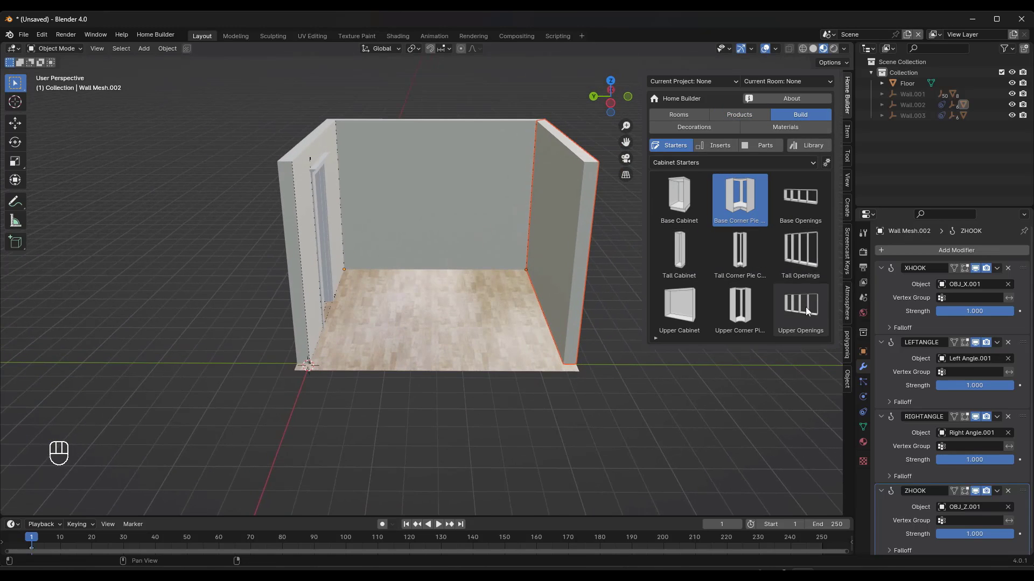
{"action": "left_click", "coordinate": [797, 241]}
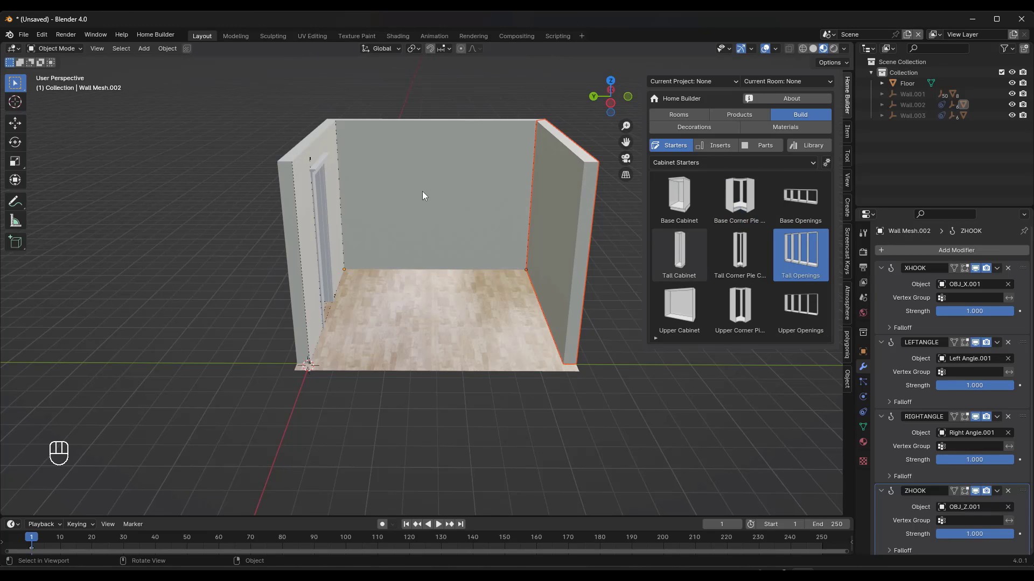
{"action": "left_click_drag", "start_coordinate": [773, 266], "coordinate": [466, 196]}
{"action": "scroll", "coordinate": [466, 196], "scroll_direction": "up", "scroll_amount": 4}
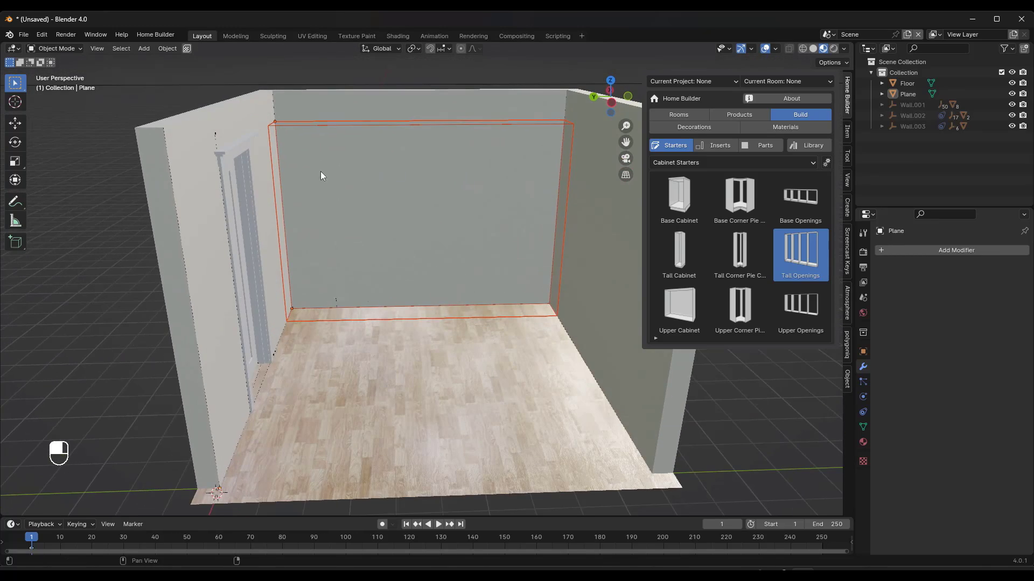
{"action": "left_click", "coordinate": [391, 180]}
{"action": "middle_click_drag", "start_coordinate": [444, 197], "coordinate": [344, 195]}
Open the Opening Cabinet Prompts and narrow the closet unit's width to about 5 feet.
{"action": "left_click", "coordinate": [411, 196]}
{"action": "right_click", "coordinate": [410, 196]}
{"action": "key", "text": "Escape"}
{"action": "right_click", "coordinate": [337, 190]}
{"action": "left_click", "coordinate": [336, 190]}
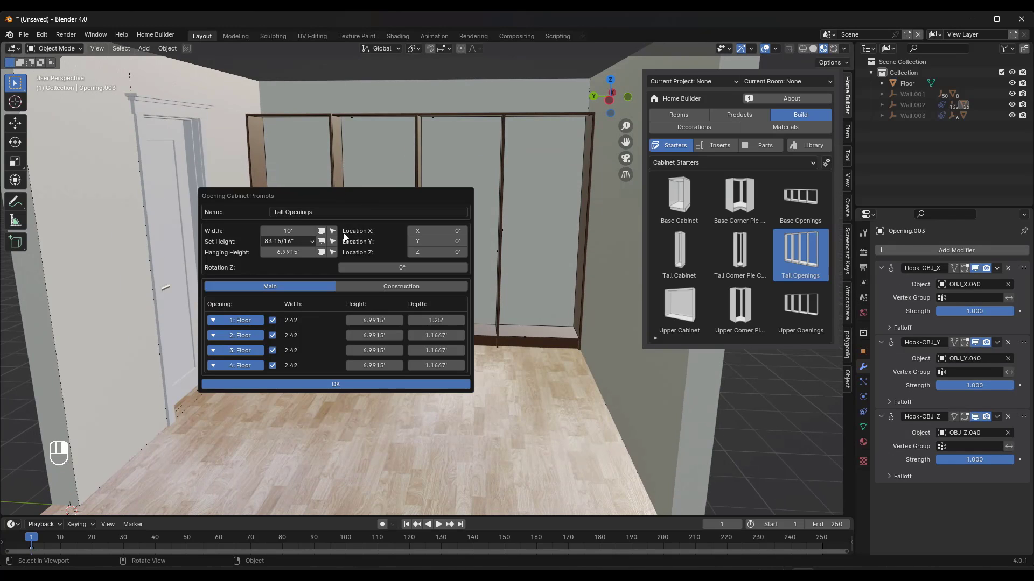
{"action": "left_click_drag", "start_coordinate": [355, 199], "coordinate": [556, 257]}
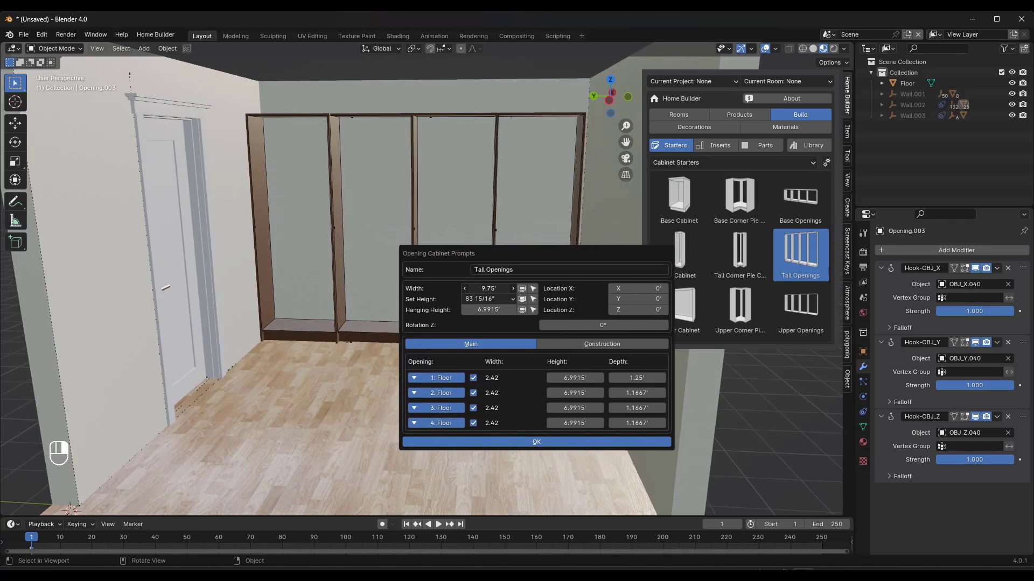
{"action": "left_click_drag", "start_coordinate": [488, 288], "coordinate": [433, 288]}
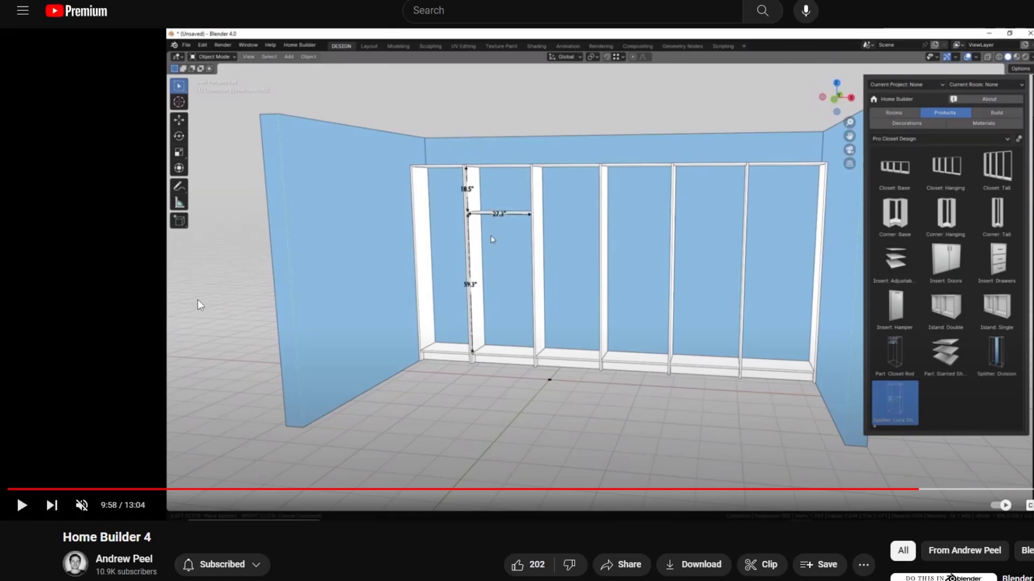
{"action": "left_click", "coordinate": [293, 311]}
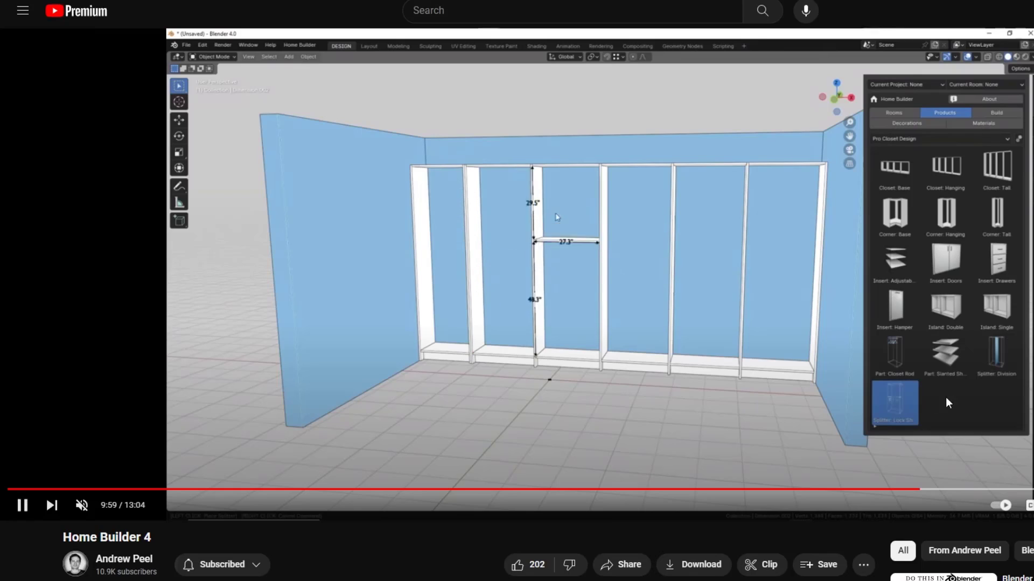